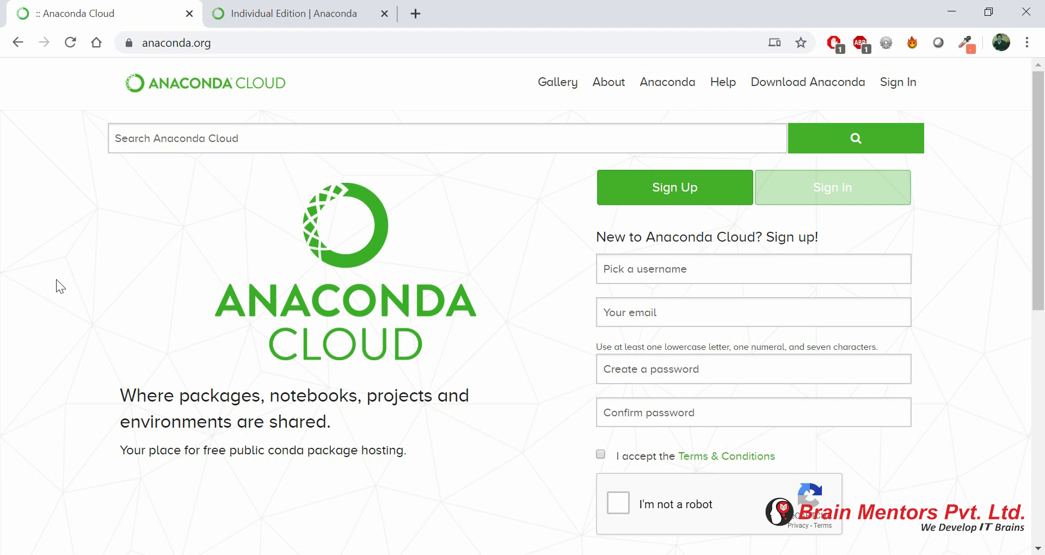
Open the Anaconda download page from the Anaconda Cloud home page.
{"action": "scroll", "coordinate": [56, 280], "scroll_direction": "down", "scroll_amount": 10}
{"action": "scroll", "coordinate": [57, 280], "scroll_direction": "up", "scroll_amount": 10}
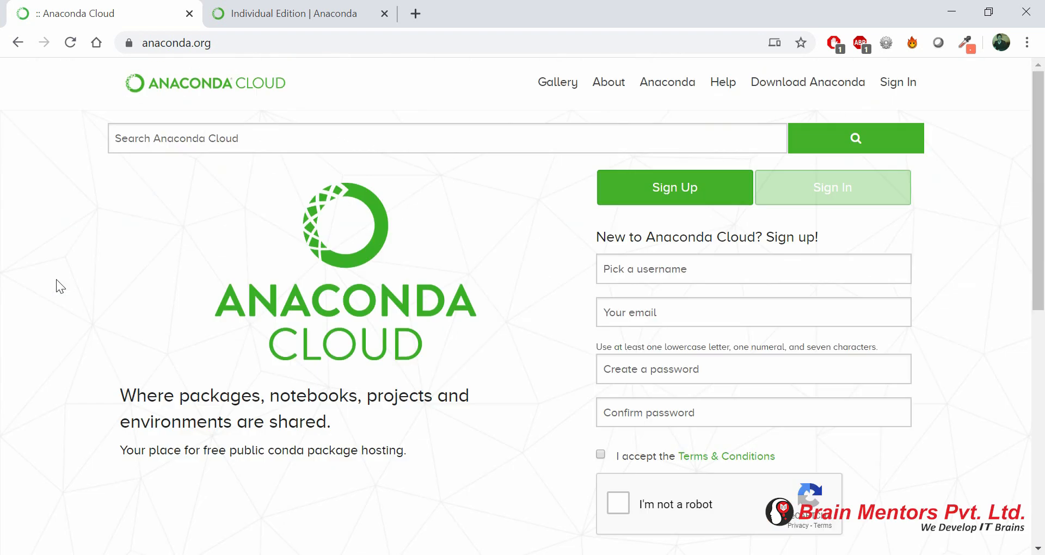
{"action": "left_click", "coordinate": [826, 86]}
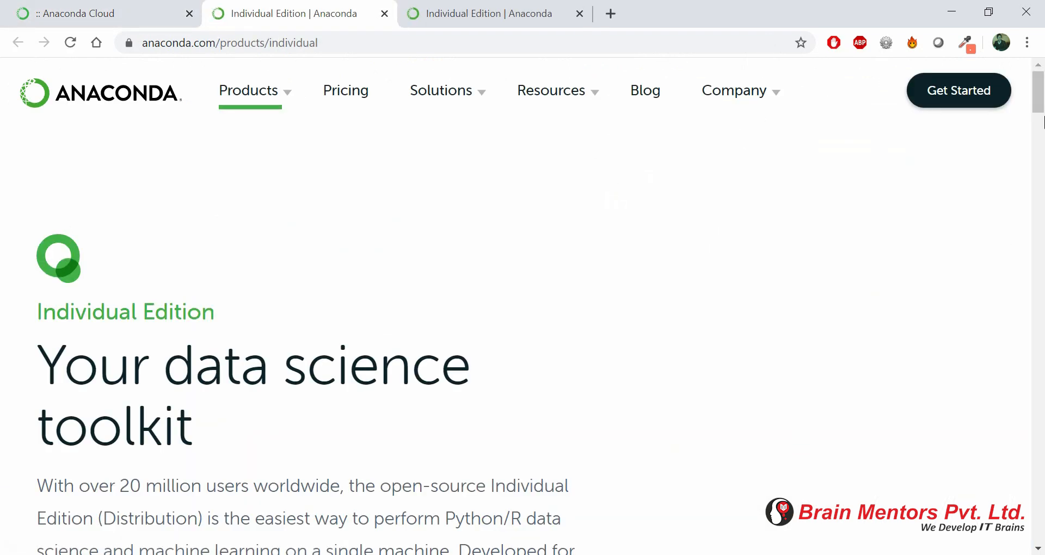
Review the Individual Edition page's feature descriptions, including Conda Packages and the Anaconda Navigator section.
{"action": "left_click_drag", "start_coordinate": [1040, 96], "coordinate": [1043, 151]}
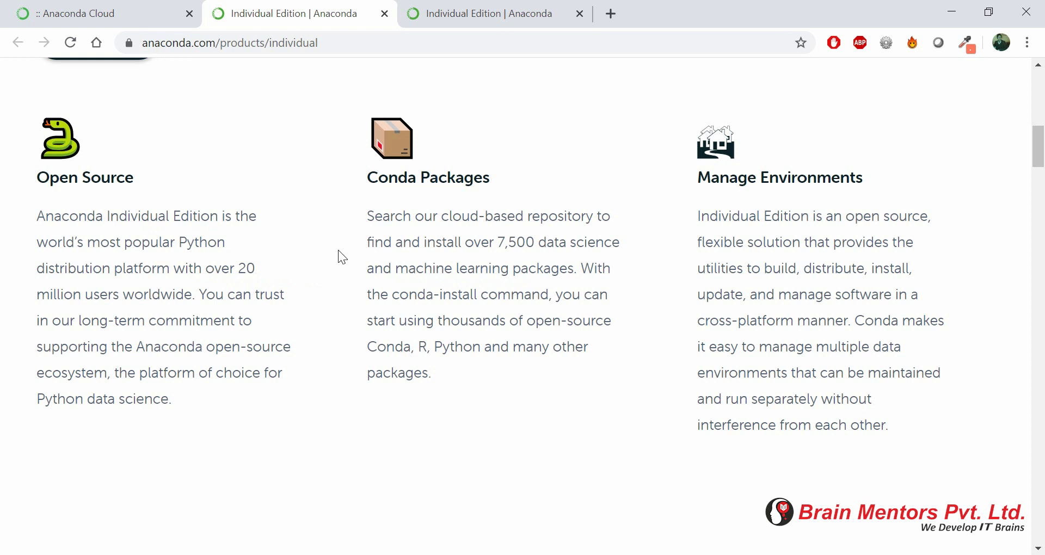
{"action": "left_click_drag", "start_coordinate": [472, 241], "coordinate": [535, 242]}
{"action": "left_click", "coordinate": [532, 242]}
{"action": "left_click_drag", "start_coordinate": [1040, 153], "coordinate": [1042, 274]}
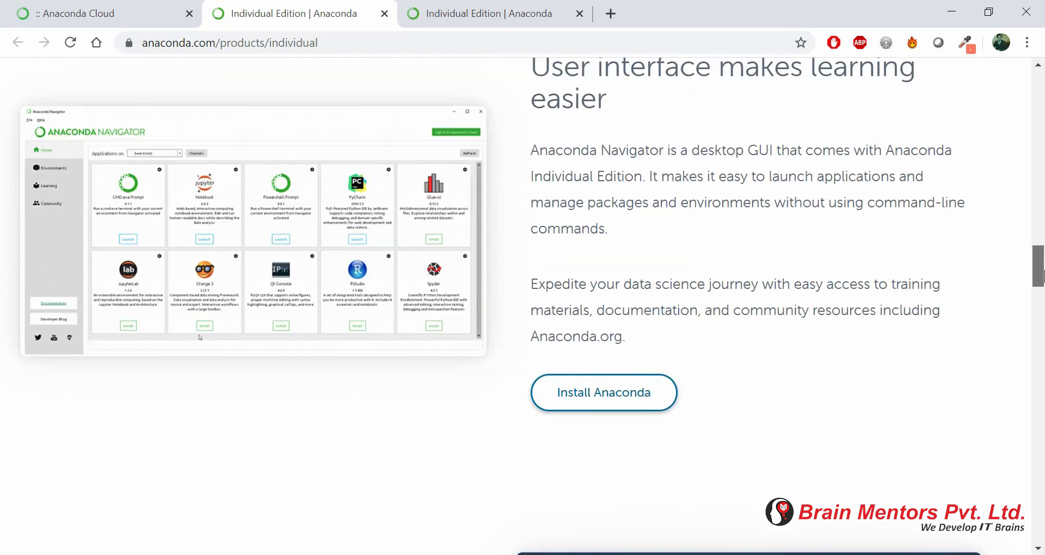
Request the Windows Python 3.7 64-Bit Graphical Installer from the Anaconda Installers section, and cancel saving it.
{"action": "left_click", "coordinate": [563, 412]}
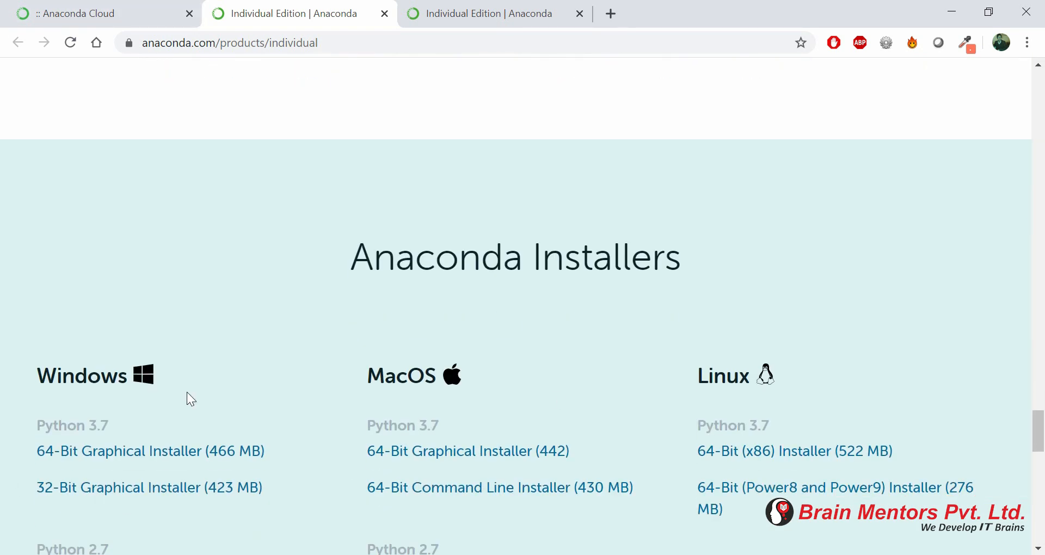
{"action": "left_click_drag", "start_coordinate": [1039, 432], "coordinate": [1043, 452]}
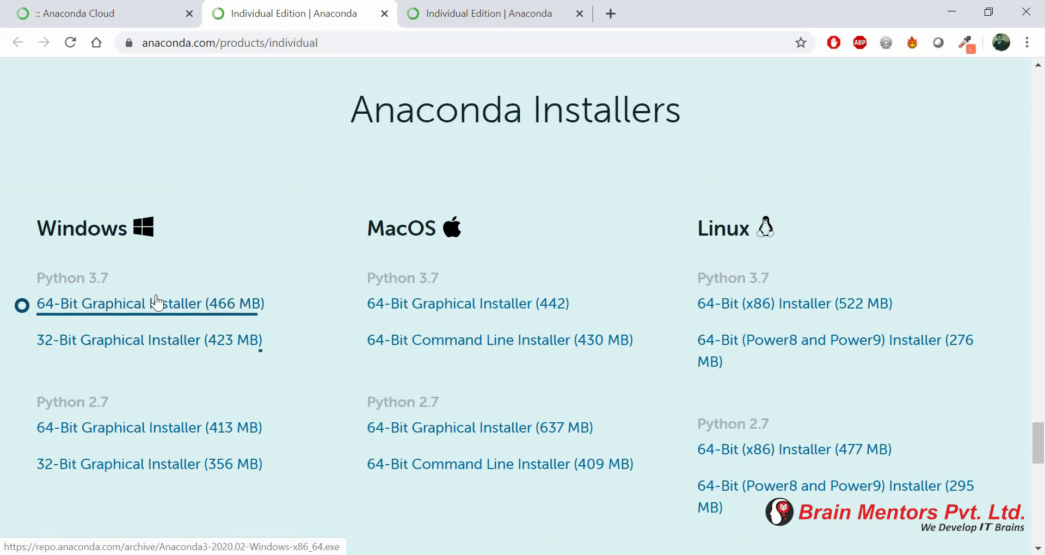
{"action": "left_click", "coordinate": [77, 305]}
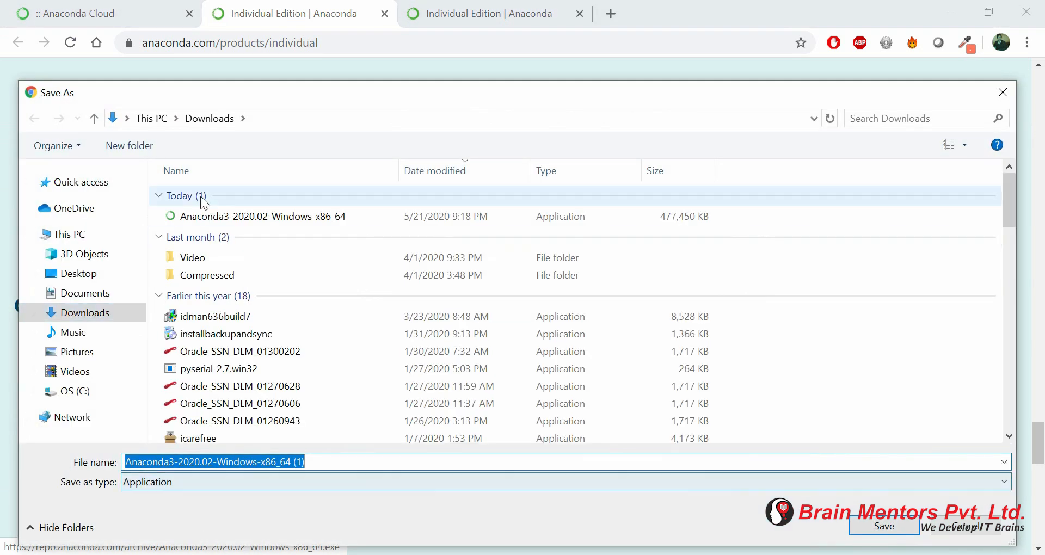
{"action": "left_click", "coordinate": [966, 527]}
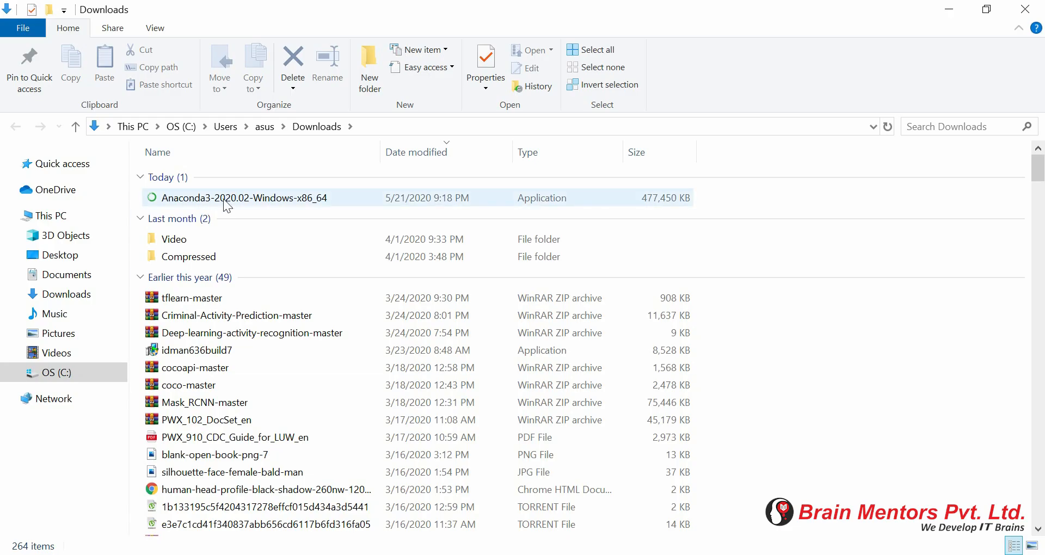
Run Anaconda3-2020.02-Windows-x86_64 from the Downloads folder, accept the licence and choose installation for Just Me.
{"action": "double_click", "coordinate": [224, 199]}
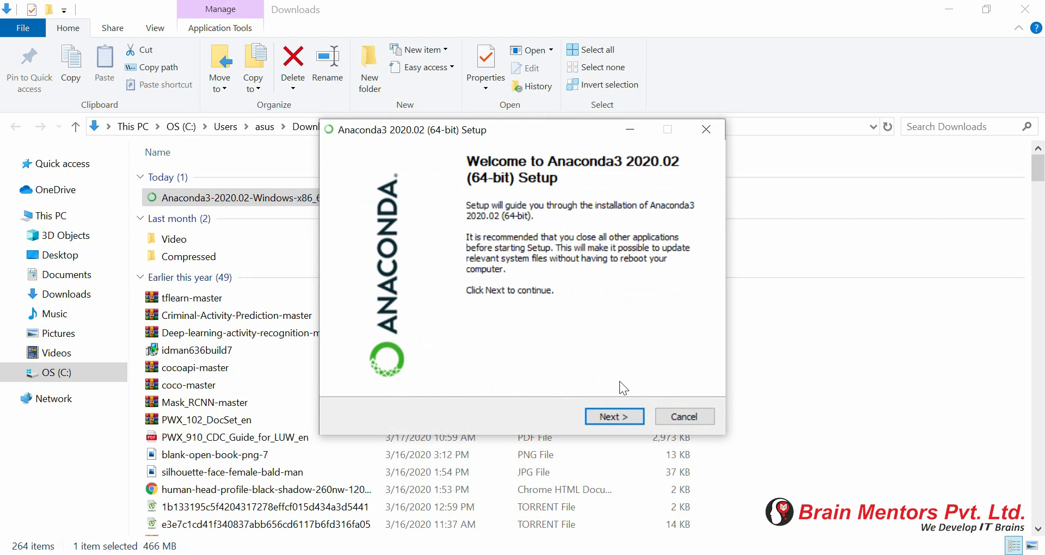
{"action": "left_click", "coordinate": [613, 416]}
{"action": "left_click", "coordinate": [612, 416]}
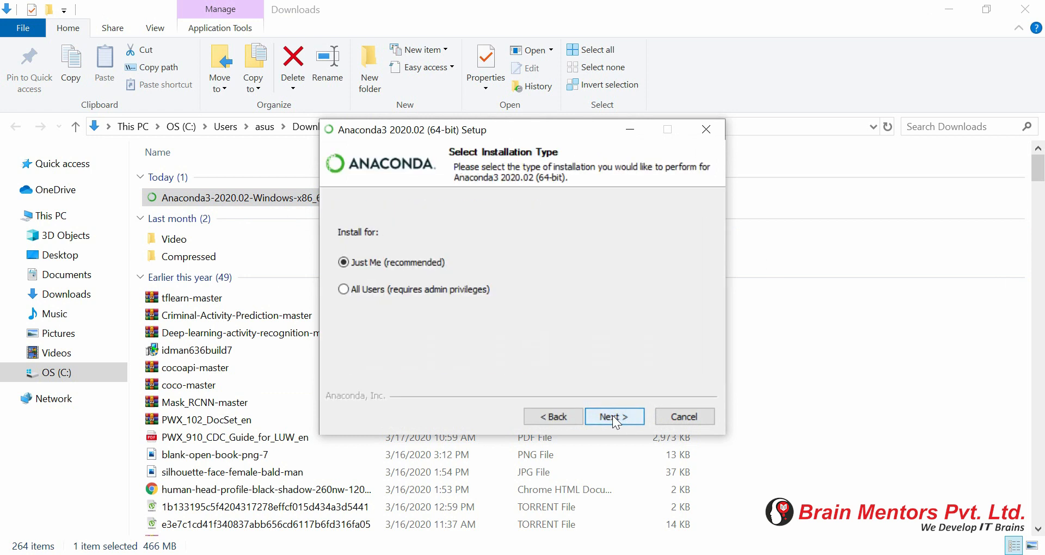
{"action": "left_click", "coordinate": [612, 416]}
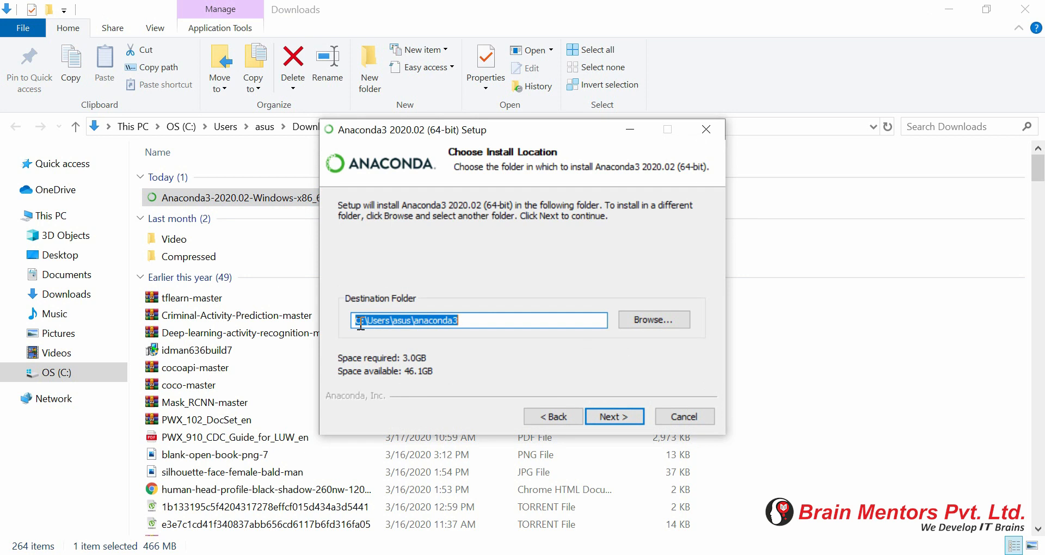
Set the setup's destination folder to C:\Users\asus\anaconda4 and continue to the advanced installation options.
{"action": "left_click_drag", "start_coordinate": [366, 321], "coordinate": [399, 320]}
{"action": "left_click", "coordinate": [509, 321]}
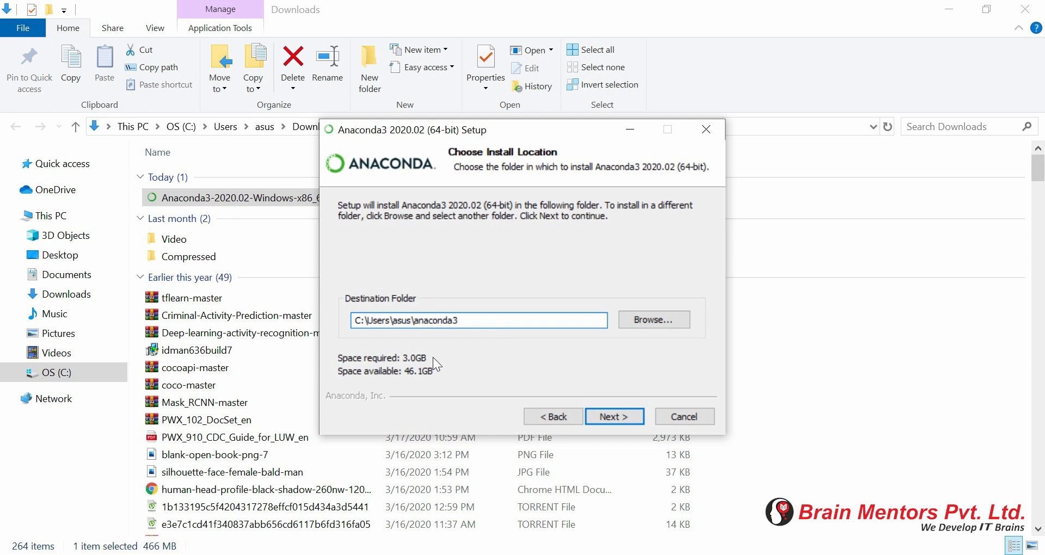
{"action": "left_click", "coordinate": [609, 420]}
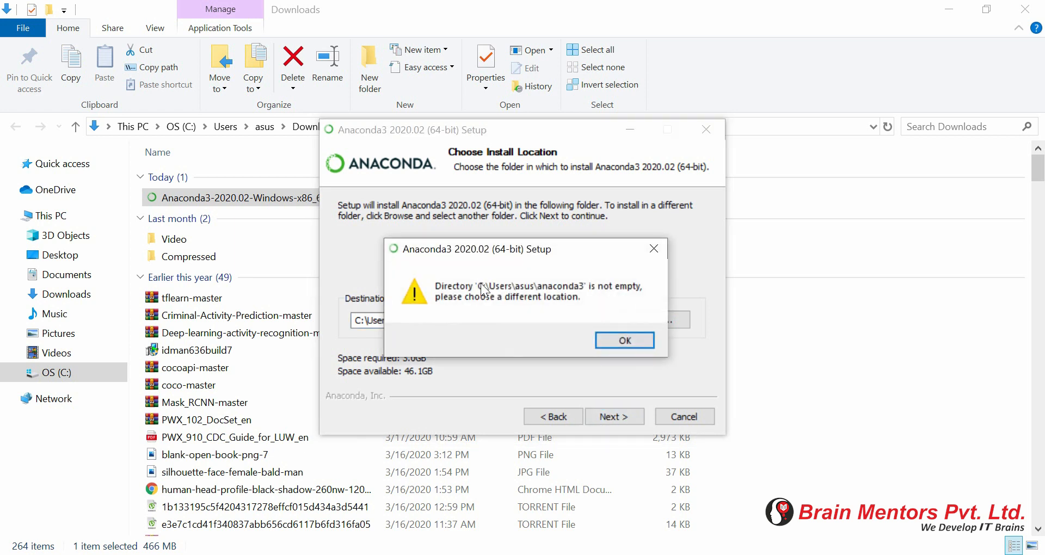
{"action": "left_click", "coordinate": [656, 254]}
{"action": "left_click", "coordinate": [484, 319]}
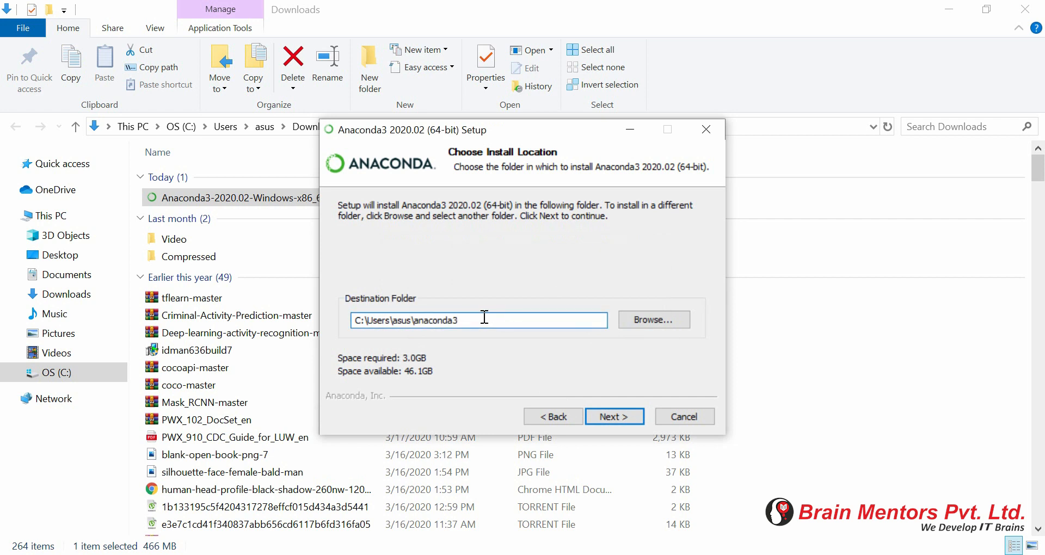
{"action": "key", "text": "BackSpace"}
{"action": "type", "text": "4"}
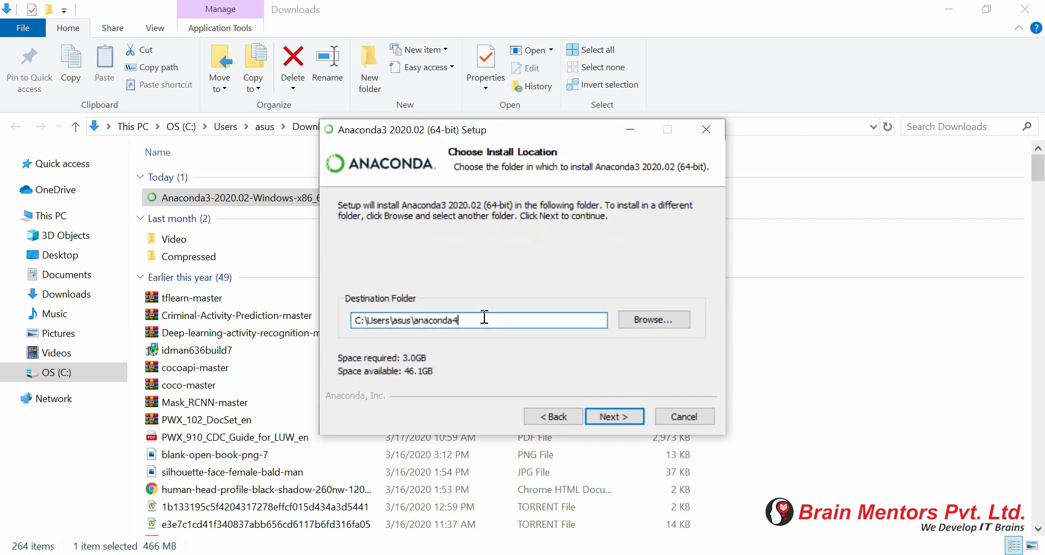
{"action": "left_click", "coordinate": [614, 417]}
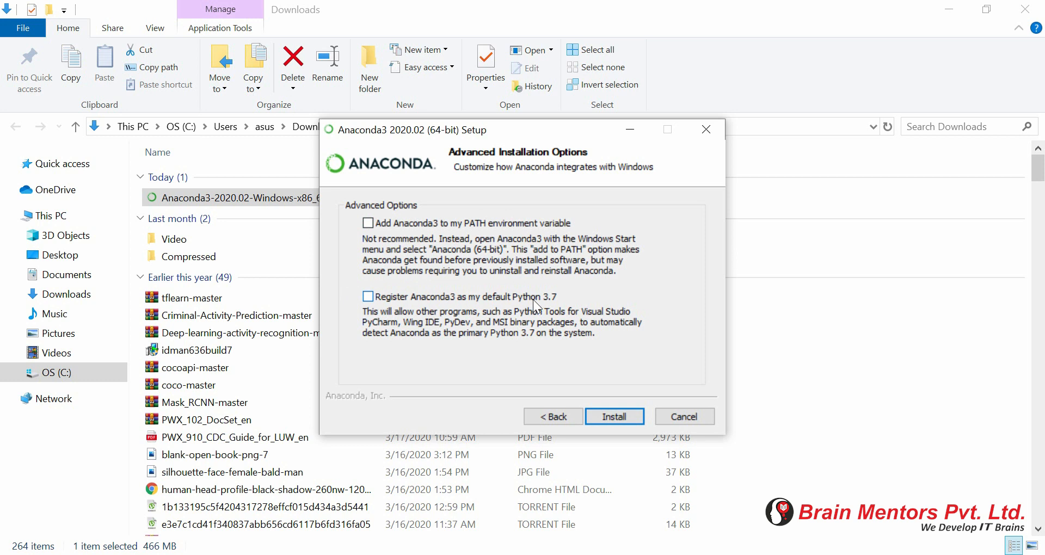
Try the option to add Anaconda3 to the PATH environment variable, clear it again and quit the setup.
{"action": "left_click", "coordinate": [372, 221]}
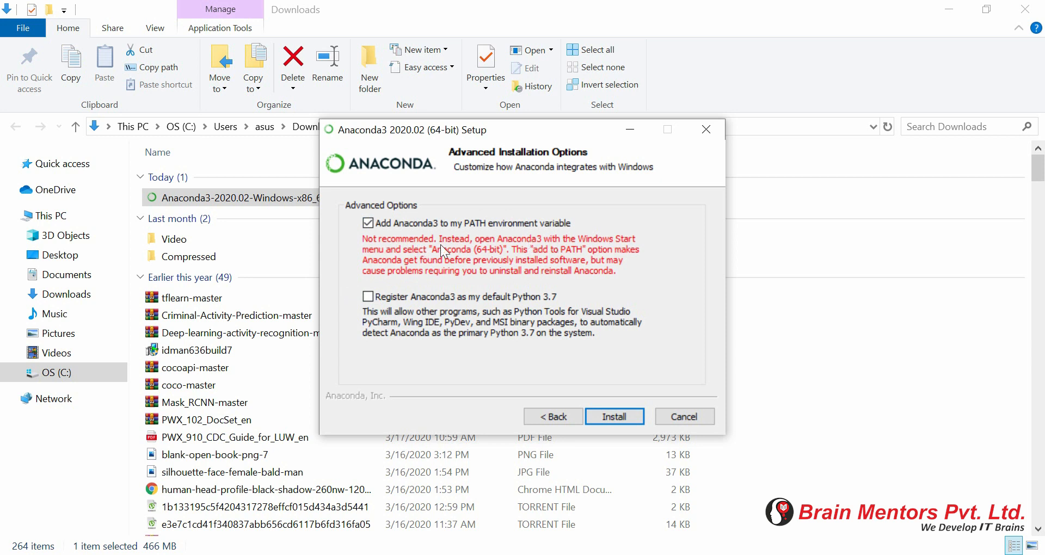
{"action": "left_click", "coordinate": [399, 224]}
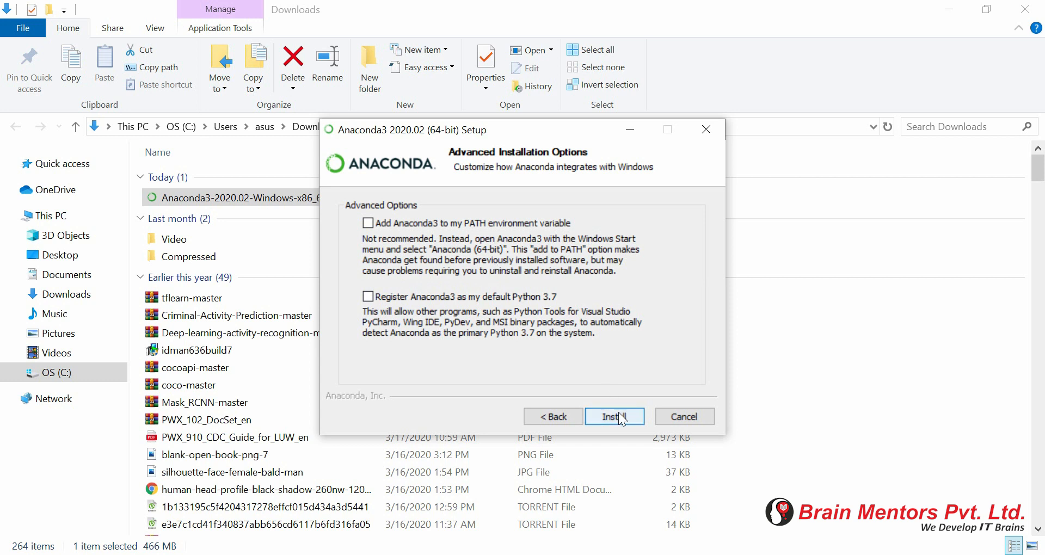
{"action": "left_click", "coordinate": [679, 415]}
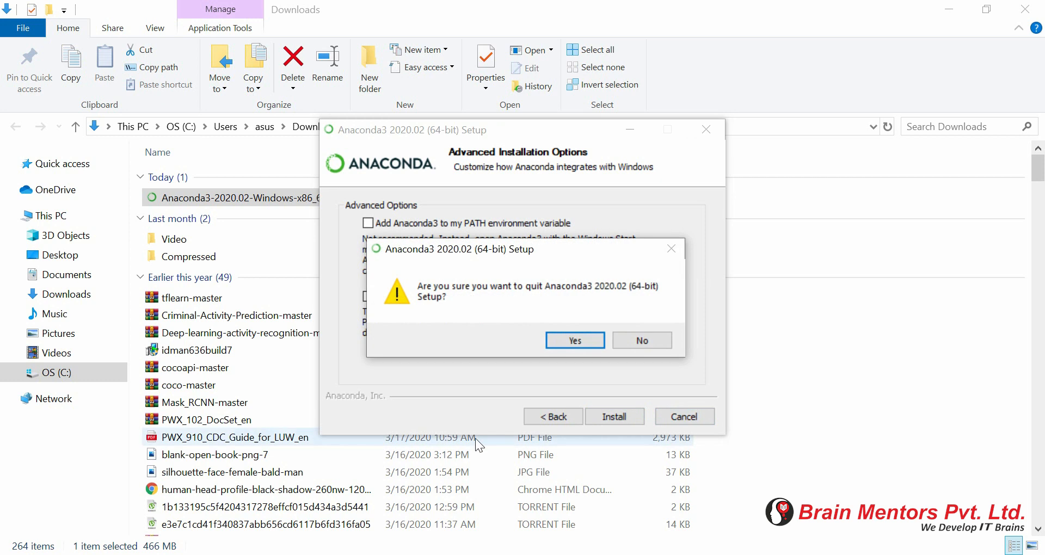
{"action": "left_click", "coordinate": [576, 341]}
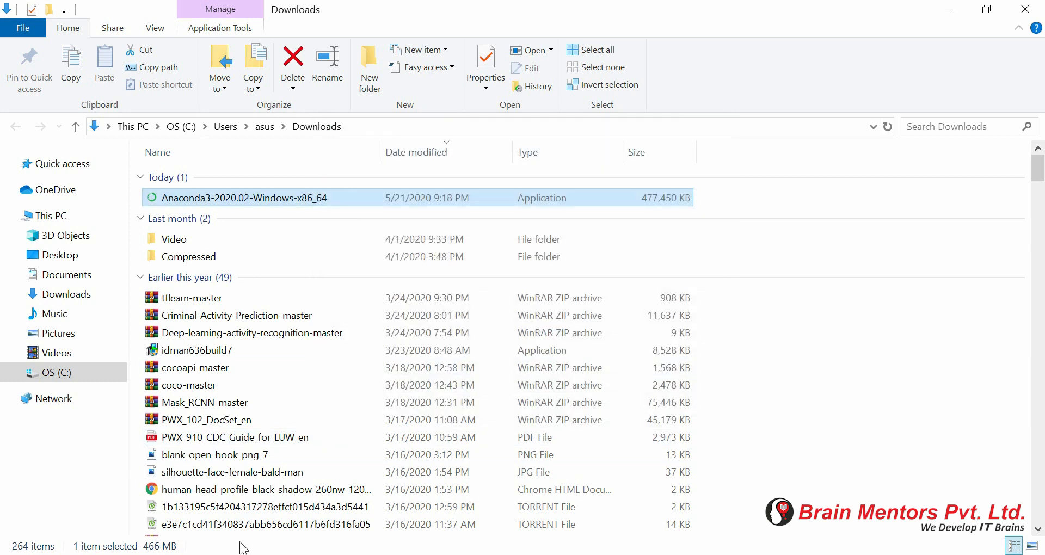
Find and launch Anaconda Navigator (Anaconda3) on the computer.
{"action": "type", "text": "ana"}
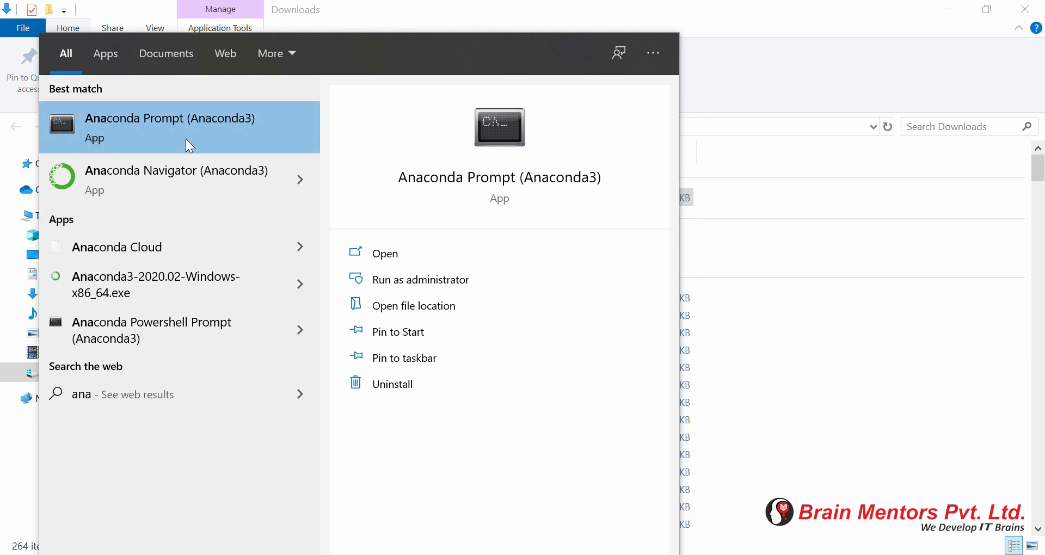
{"action": "left_click", "coordinate": [186, 176]}
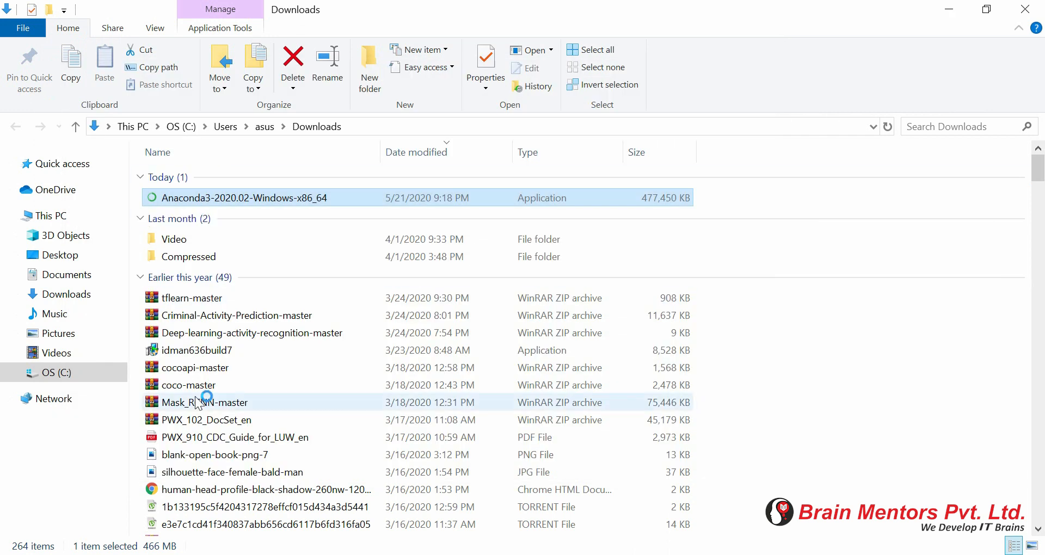
{"action": "left_click", "coordinate": [474, 554]}
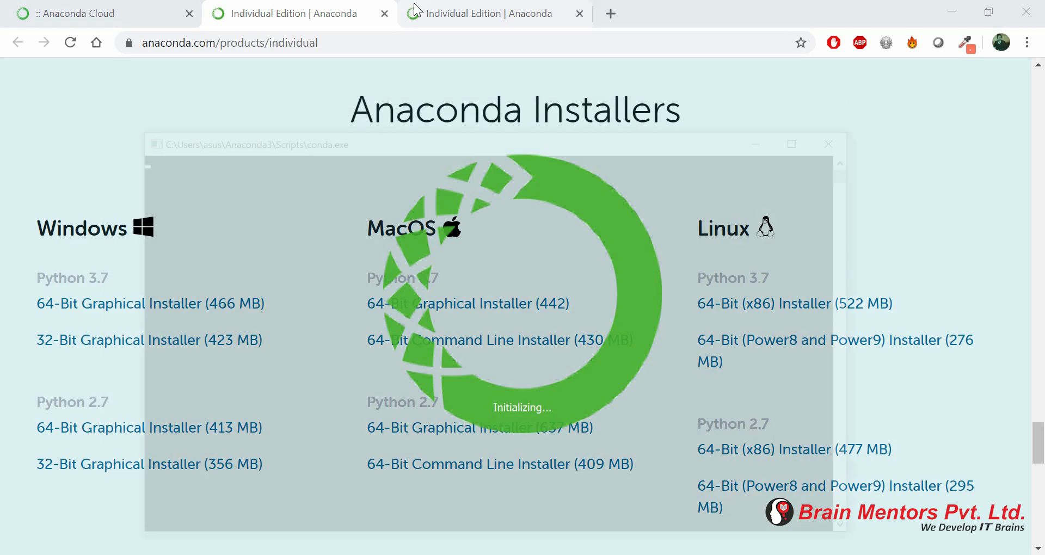
{"action": "scroll", "coordinate": [34, 139], "scroll_direction": "up", "scroll_amount": 10}
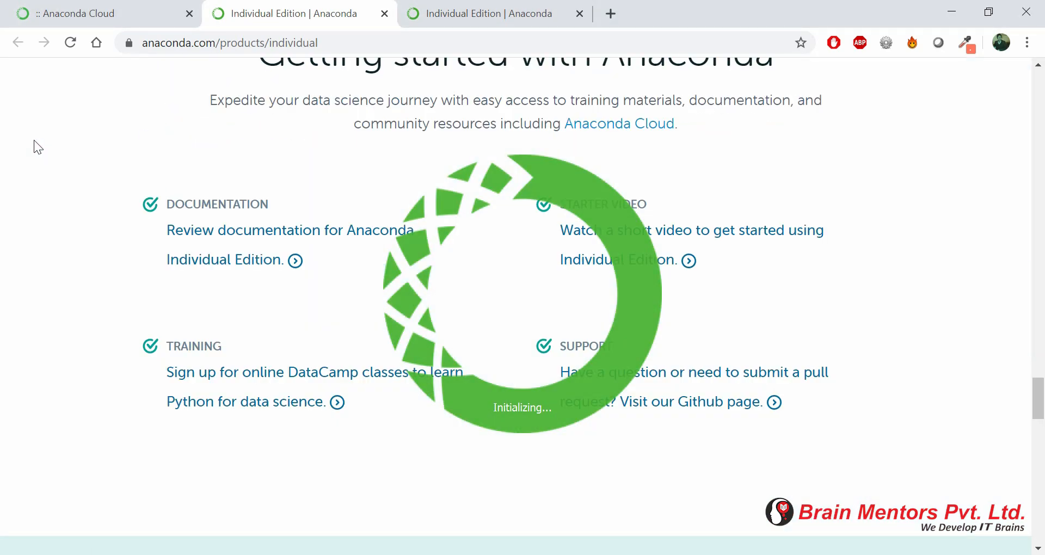
{"action": "scroll", "coordinate": [33, 139], "scroll_direction": "up", "scroll_amount": 15}
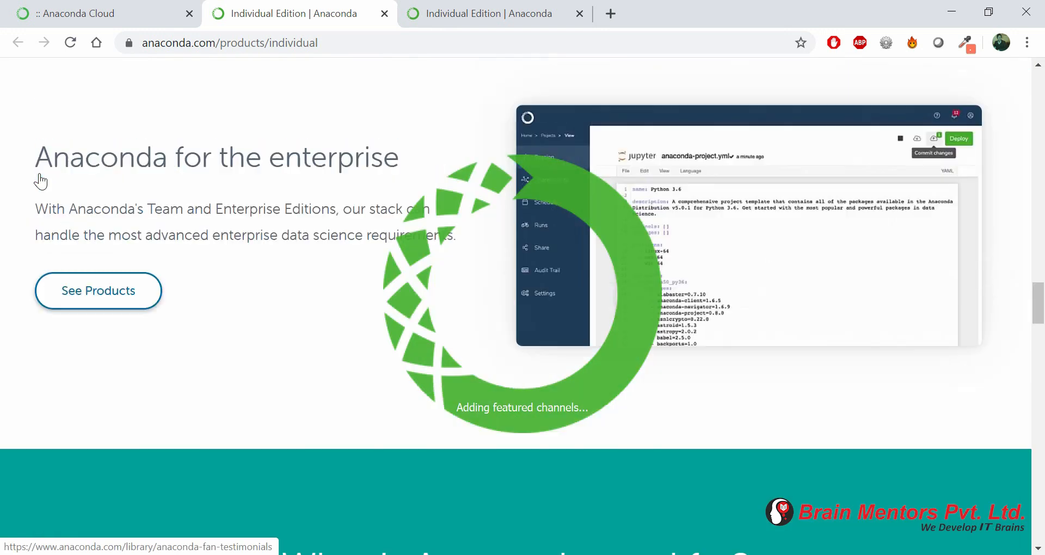
{"action": "scroll", "coordinate": [41, 181], "scroll_direction": "up", "scroll_amount": 8}
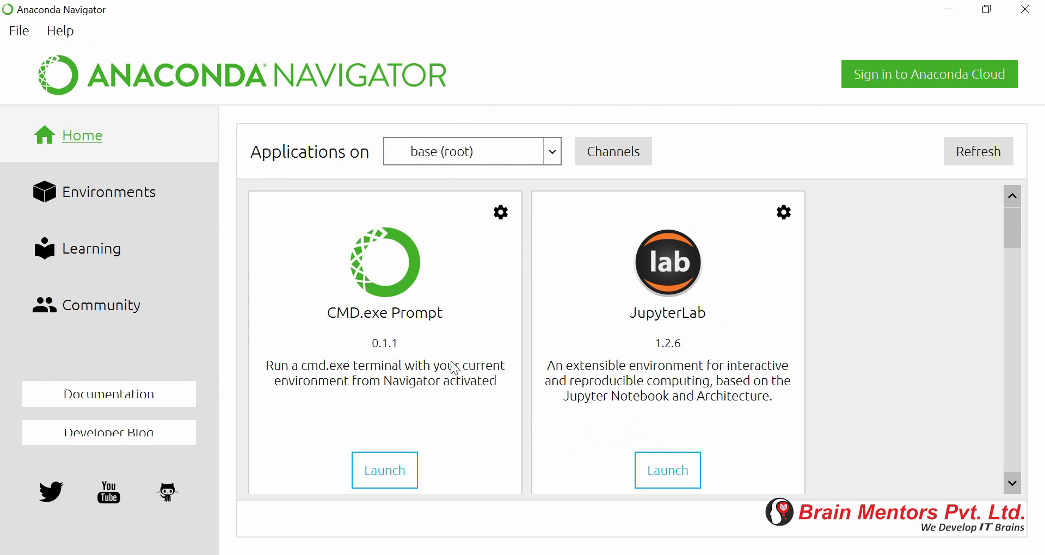
Look through the applications offered for the base (root) environment in Anaconda Navigator, from CMD.exe Prompt to RStudio.
{"action": "left_click_drag", "start_coordinate": [1017, 218], "coordinate": [1019, 266]}
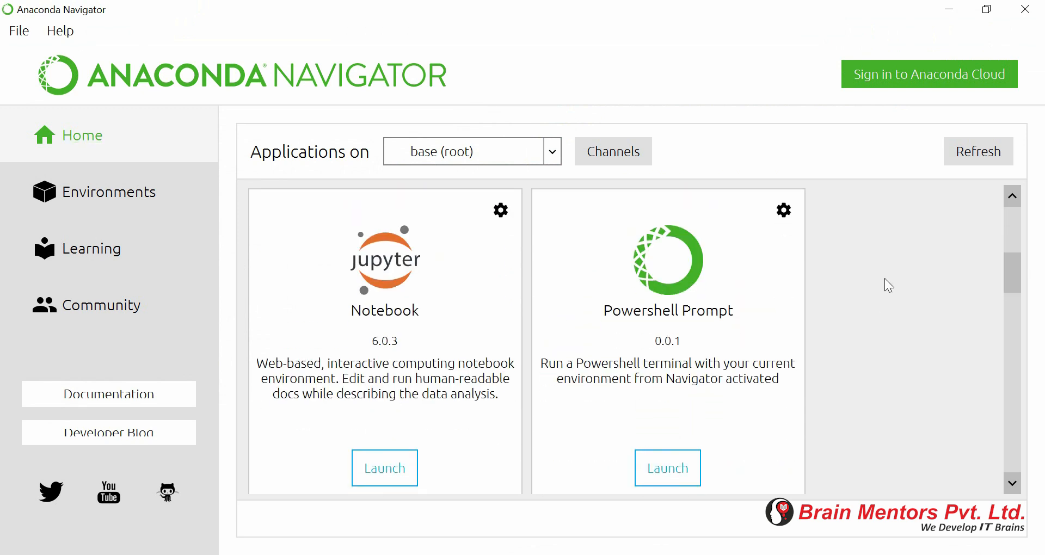
{"action": "scroll", "coordinate": [884, 279], "scroll_direction": "up", "scroll_amount": 3}
{"action": "left_click_drag", "start_coordinate": [1012, 218], "coordinate": [1027, 443]}
{"action": "scroll", "coordinate": [423, 418], "scroll_direction": "down", "scroll_amount": 1}
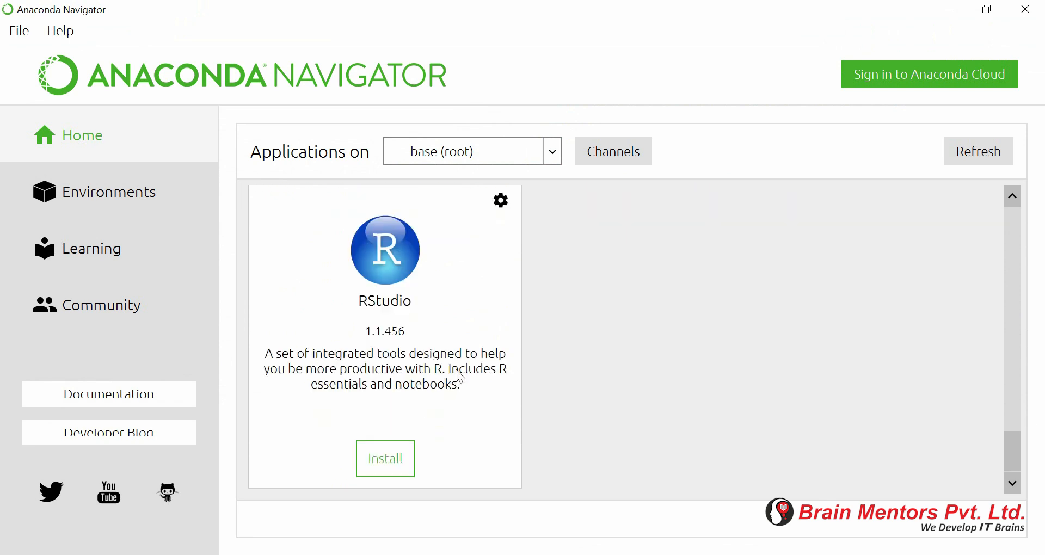
{"action": "scroll", "coordinate": [460, 376], "scroll_direction": "up", "scroll_amount": 5}
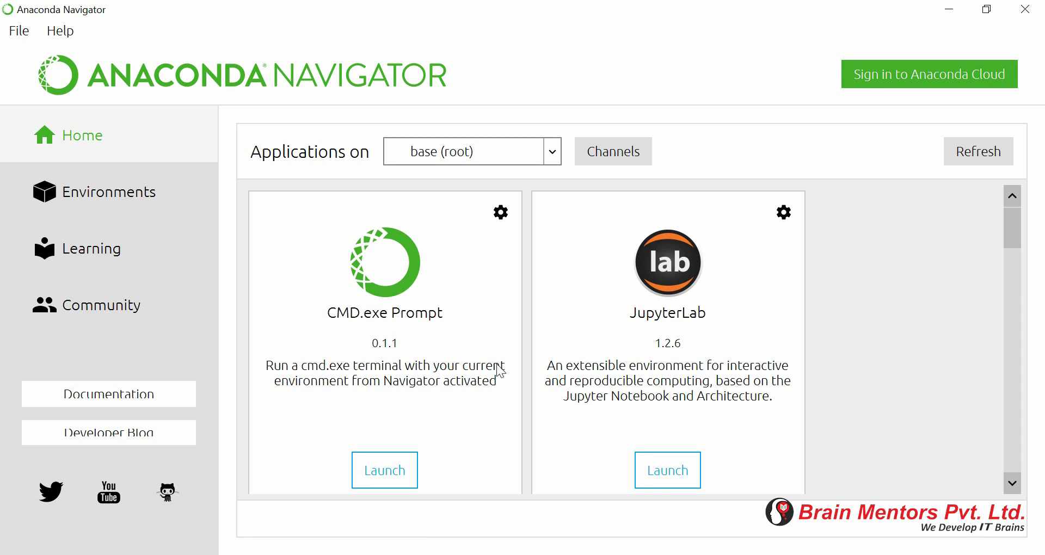
Open the environments view, expand the base (root) package list and show all packages instead of only installed ones.
{"action": "left_click", "coordinate": [142, 205]}
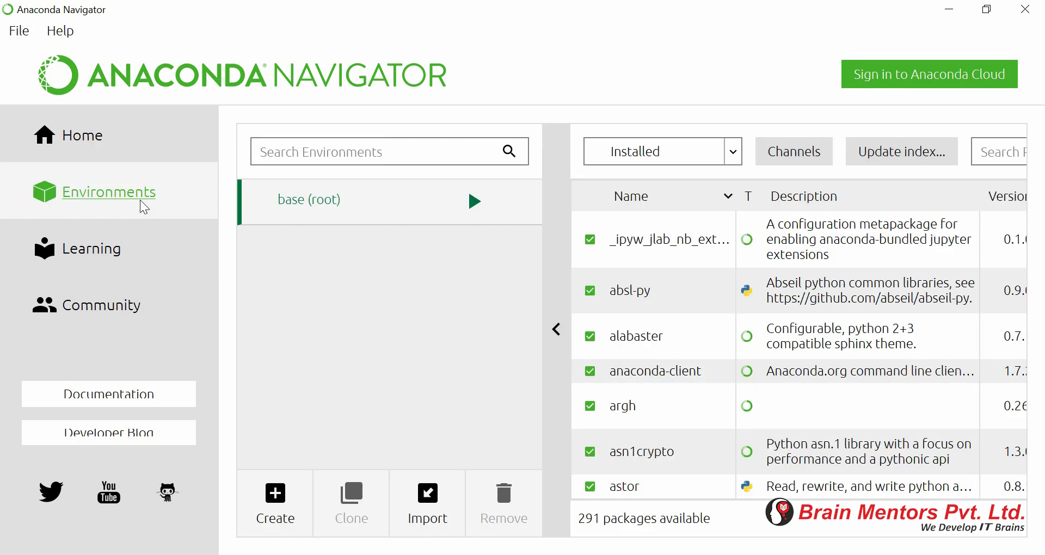
{"action": "left_click", "coordinate": [564, 262]}
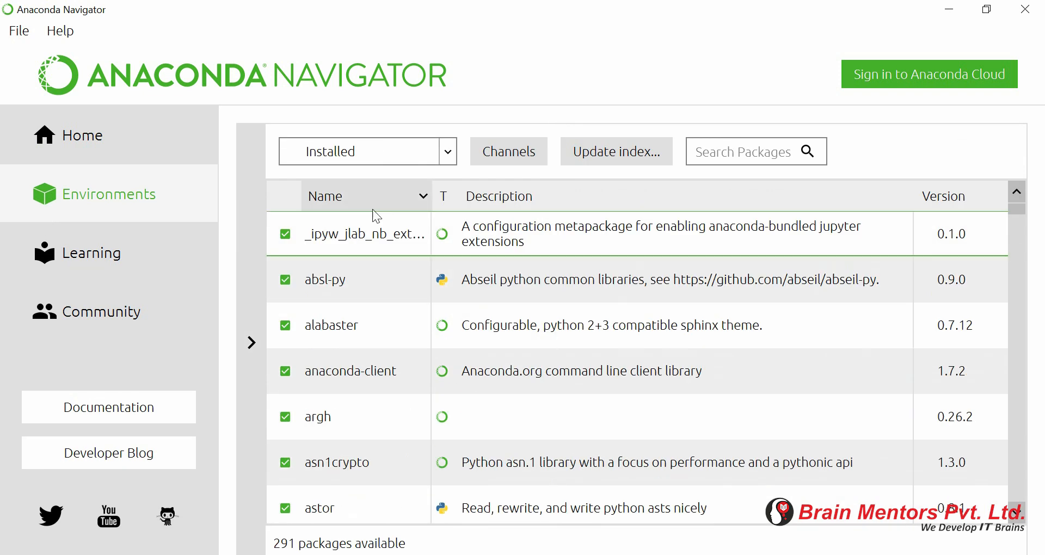
{"action": "left_click", "coordinate": [374, 156]}
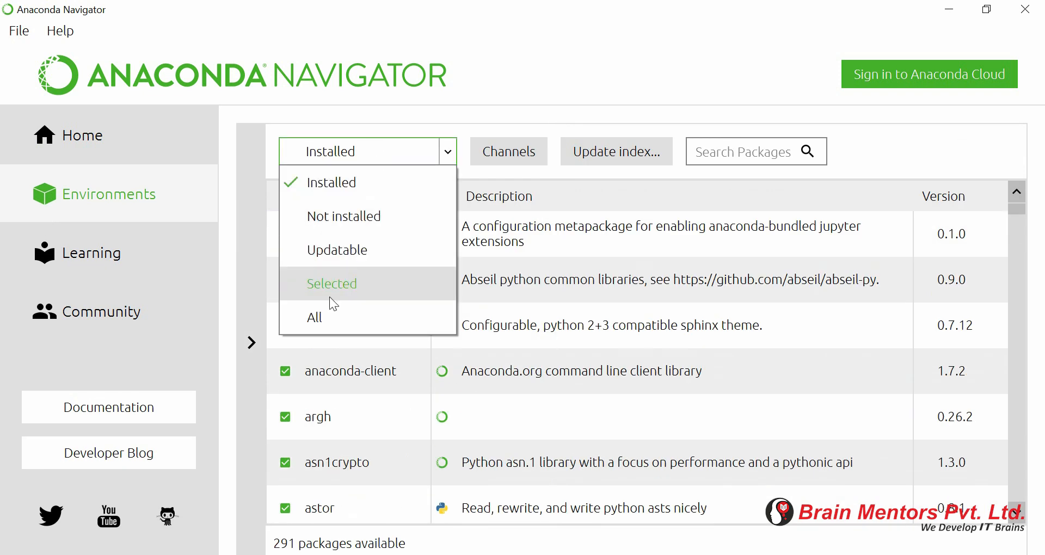
{"action": "left_click", "coordinate": [326, 309]}
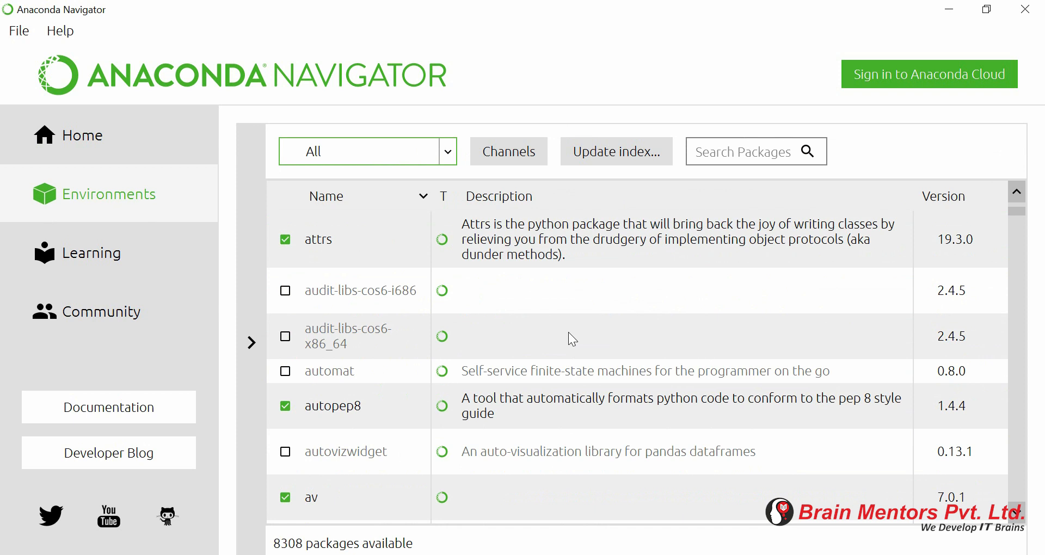
Search all packages of the base (root) environment for "tensorflow".
{"action": "left_click", "coordinate": [748, 153]}
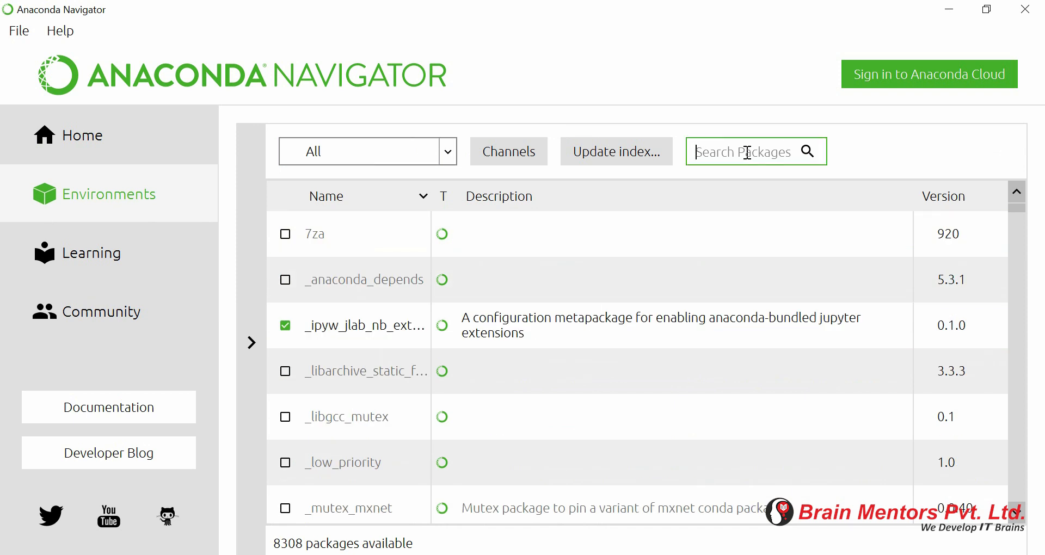
{"action": "type", "text": "ten"}
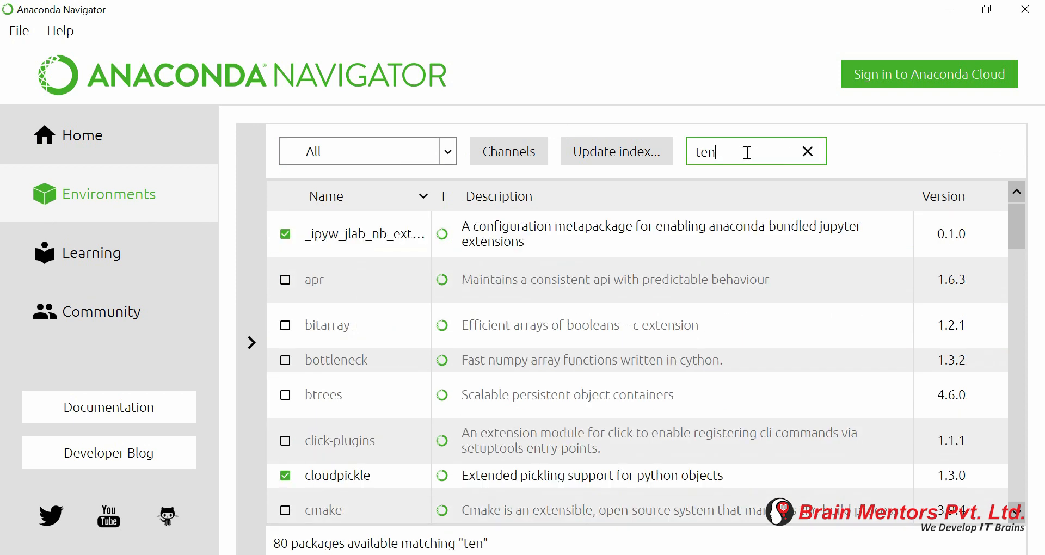
{"action": "type", "text": "so"}
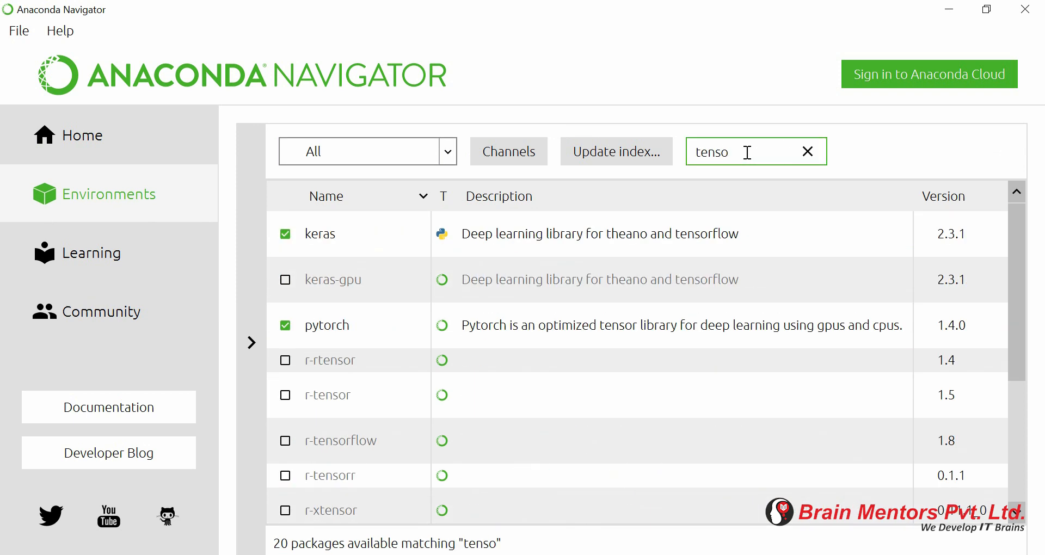
{"action": "type", "text": "rflow"}
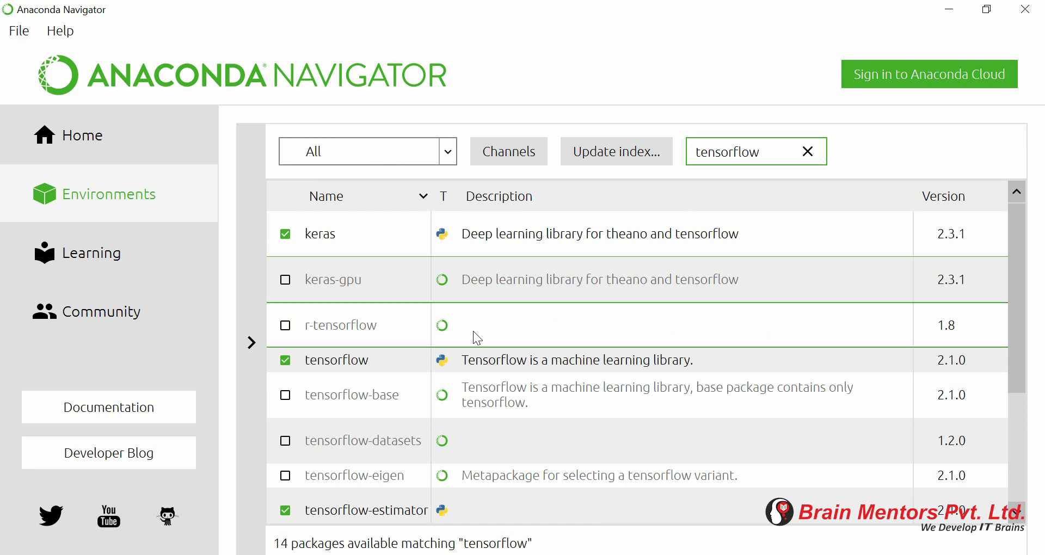
Mark the tensorflow-eigen package for installation and clear the package search.
{"action": "scroll", "coordinate": [473, 333], "scroll_direction": "down", "scroll_amount": 5}
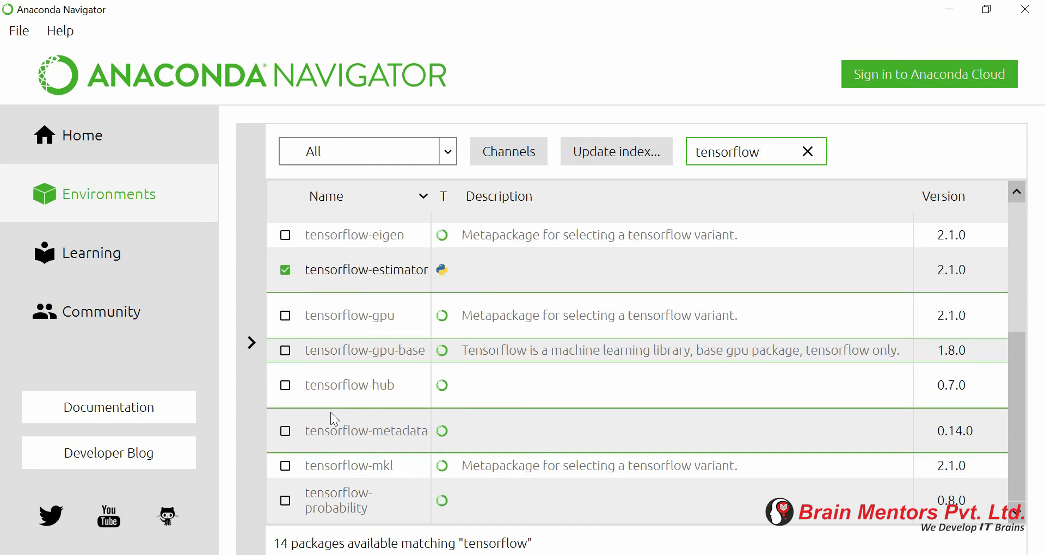
{"action": "left_click", "coordinate": [285, 235]}
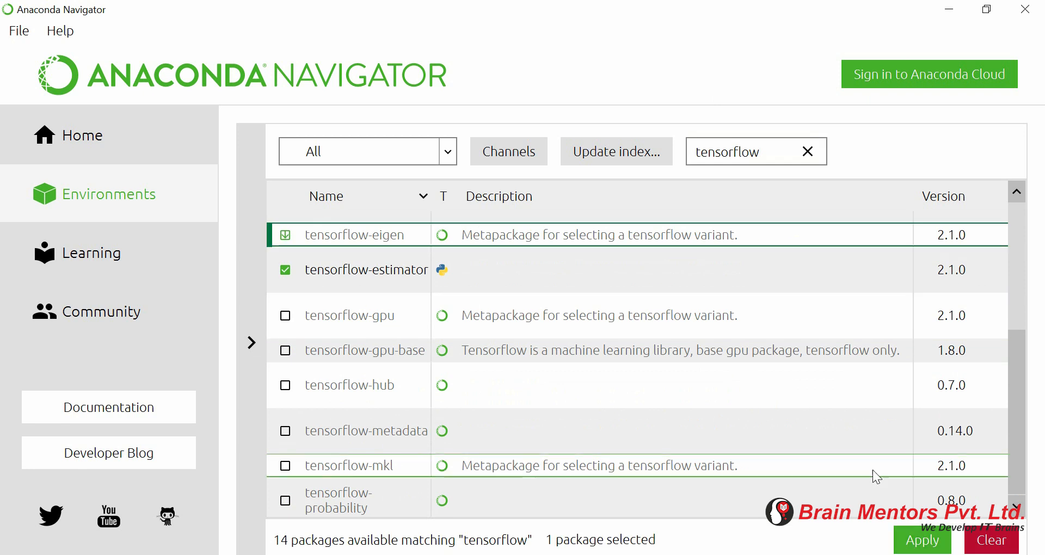
{"action": "left_click", "coordinate": [809, 153]}
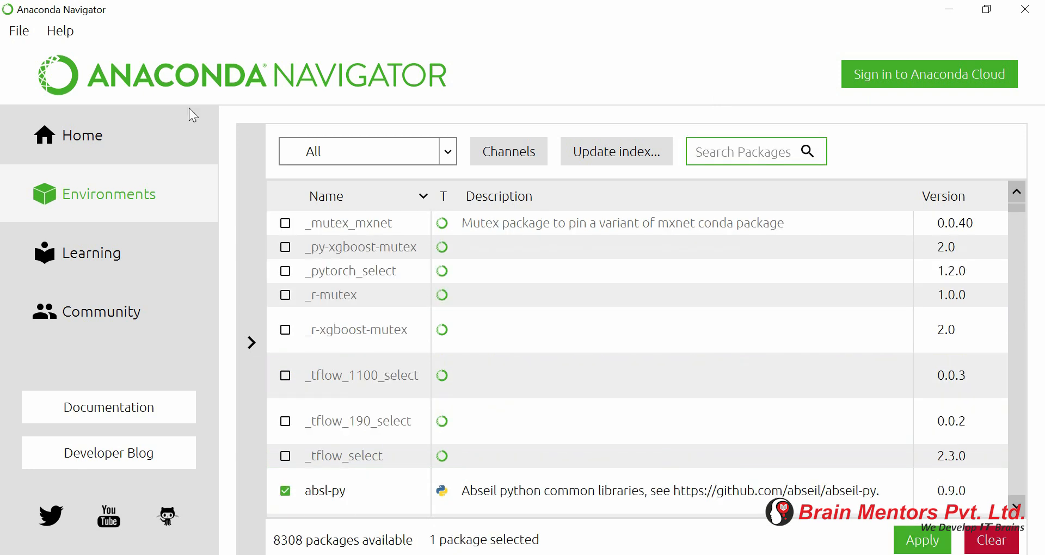
Return to the applications overview for base (root) and launch JupyterLab.
{"action": "left_click", "coordinate": [130, 137]}
{"action": "left_click", "coordinate": [667, 470]}
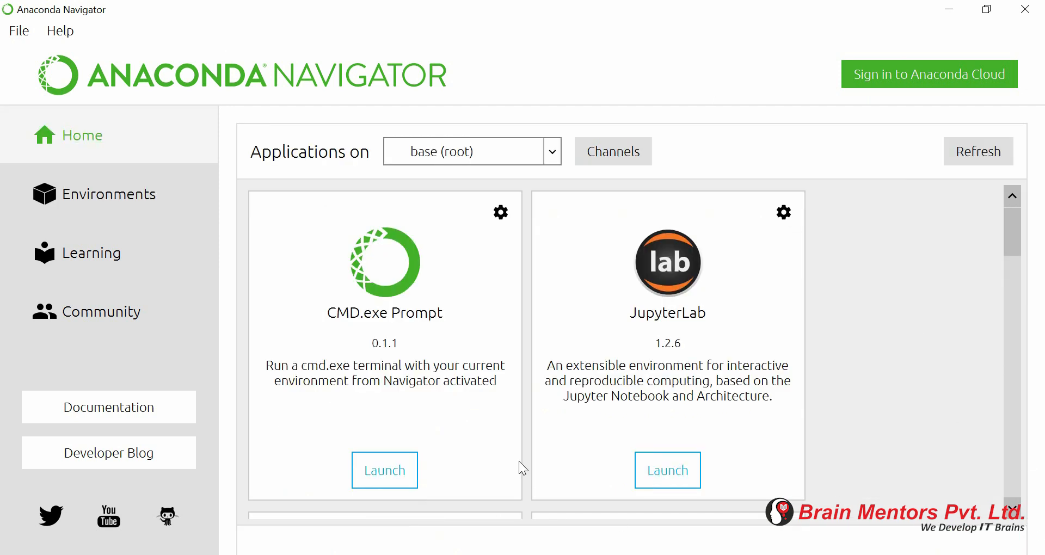
{"action": "left_click_drag", "start_coordinate": [1015, 233], "coordinate": [1025, 207]}
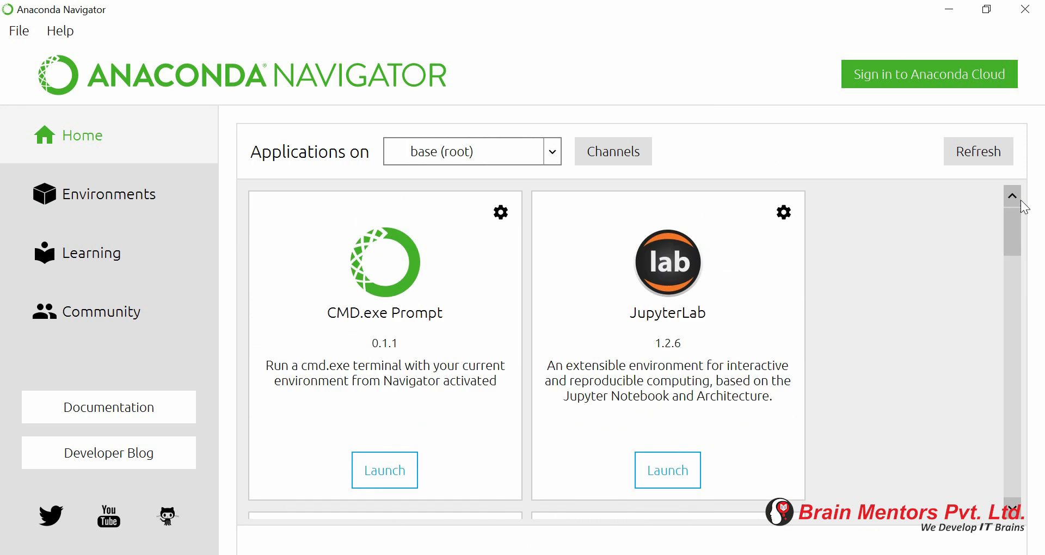
{"action": "left_click", "coordinate": [667, 477]}
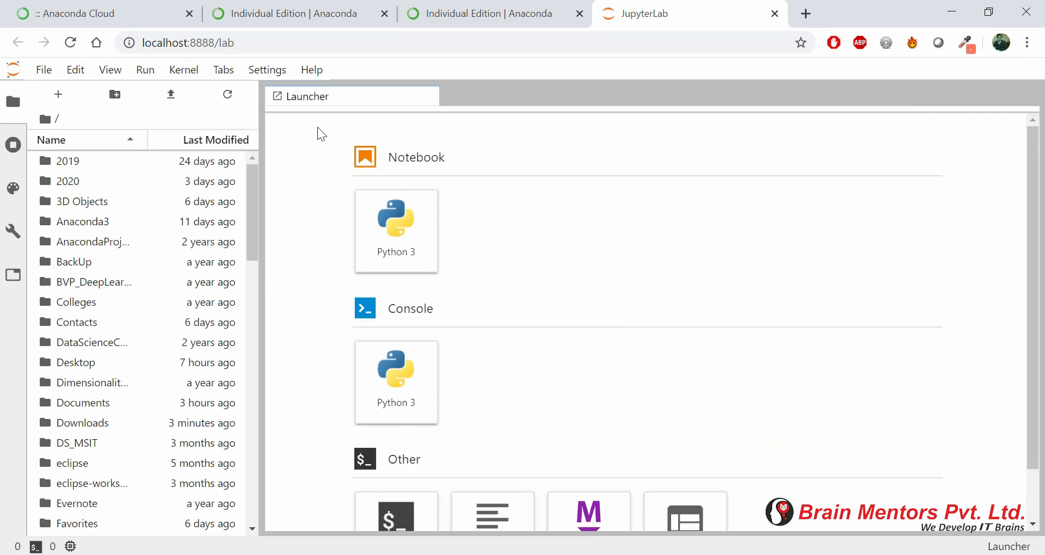
Look over the notebook, console and other options in the JupyterLab launcher and create a Python 3 notebook.
{"action": "scroll", "coordinate": [191, 238], "scroll_direction": "up", "scroll_amount": 13}
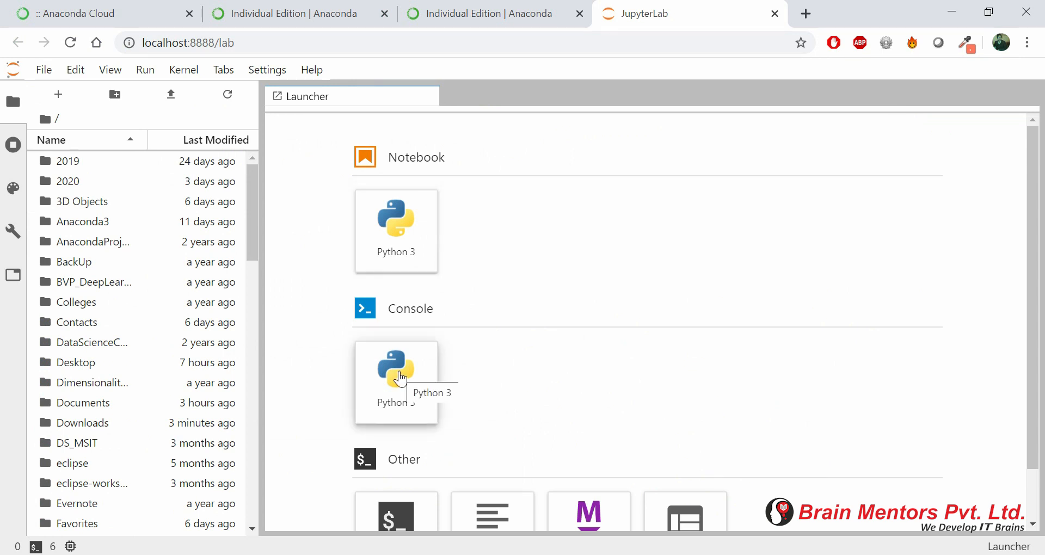
{"action": "scroll", "coordinate": [401, 380], "scroll_direction": "down", "scroll_amount": 2}
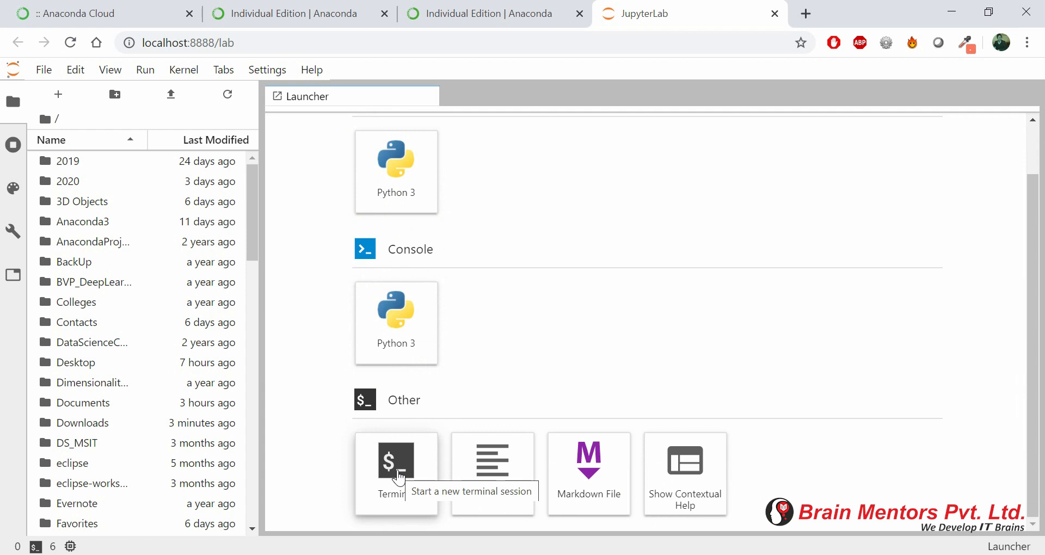
{"action": "scroll", "coordinate": [399, 468], "scroll_direction": "up", "scroll_amount": 2}
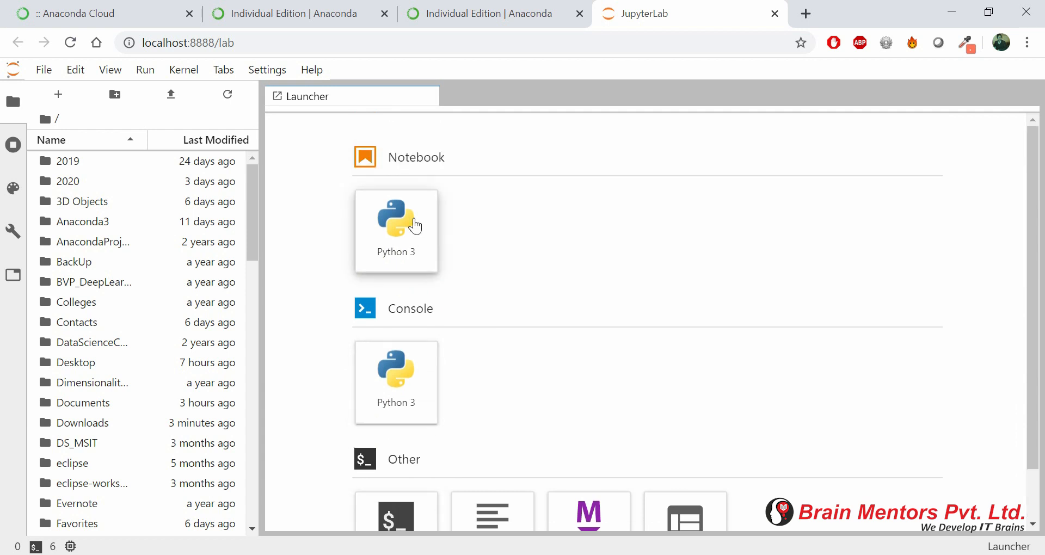
{"action": "left_click", "coordinate": [411, 222]}
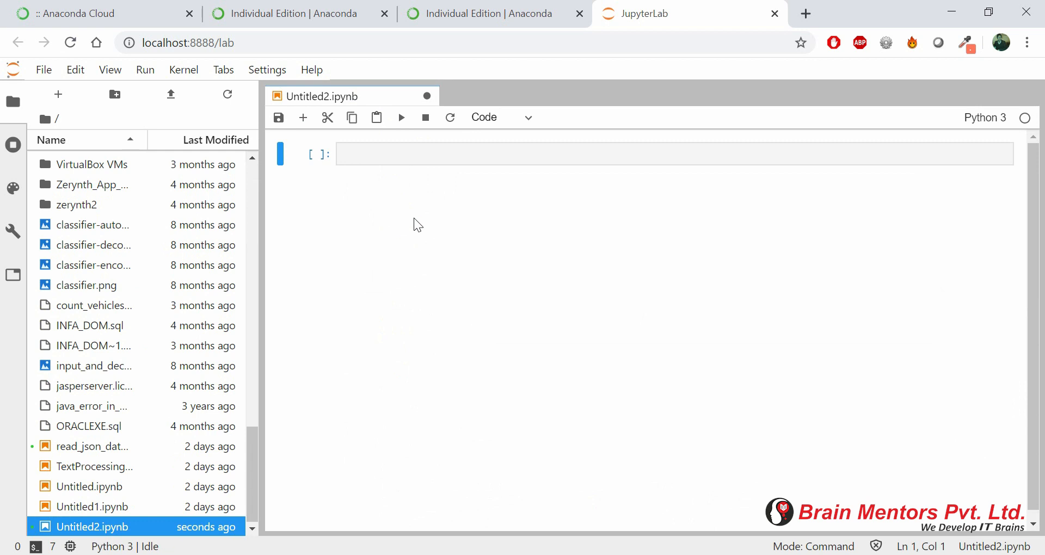
Find Notepad on the computer and open a blank document in it.
{"action": "left_click", "coordinate": [136, 554]}
{"action": "type", "text": "note"}
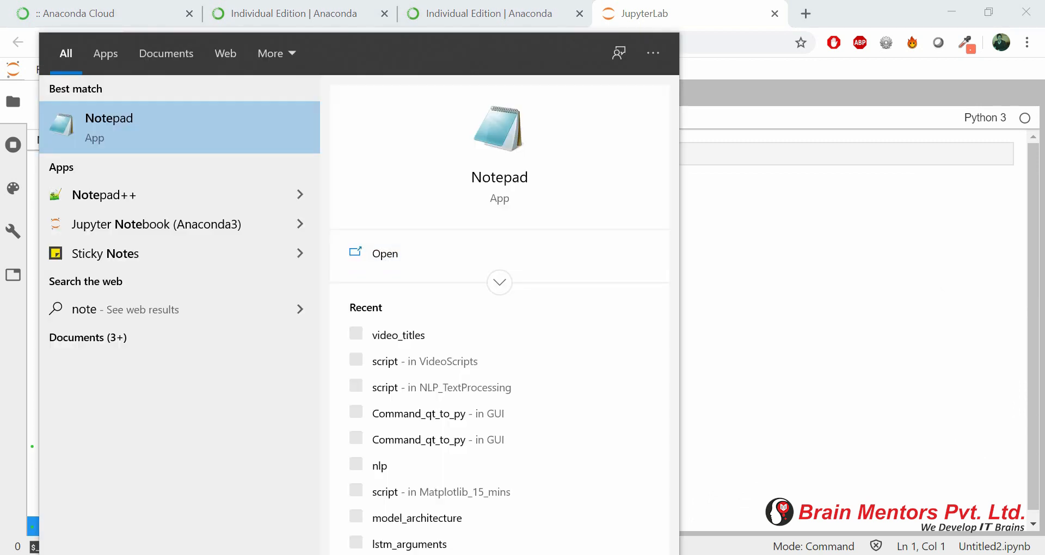
{"action": "key", "text": "Return"}
Write the file extension notes "jupyter - .ipynb" and "spyder - .py" on two lines in the Notepad document.
{"action": "type", "text": "ju[yt"}
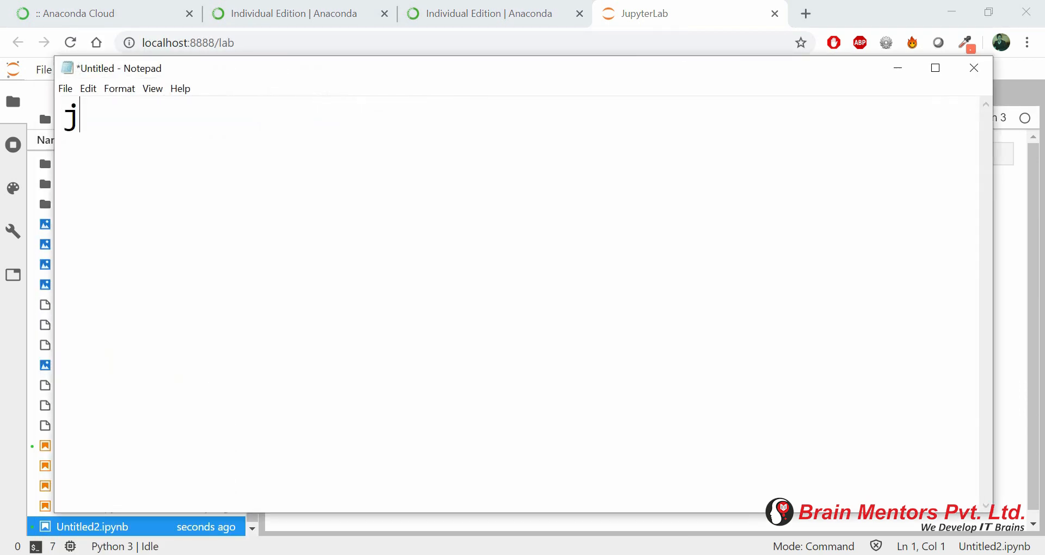
{"action": "key", "text": "BackSpace"}
{"action": "key", "text": "BackSpace"}
{"action": "key", "text": "BackSpace"}
{"action": "type", "text": "pyter - "}
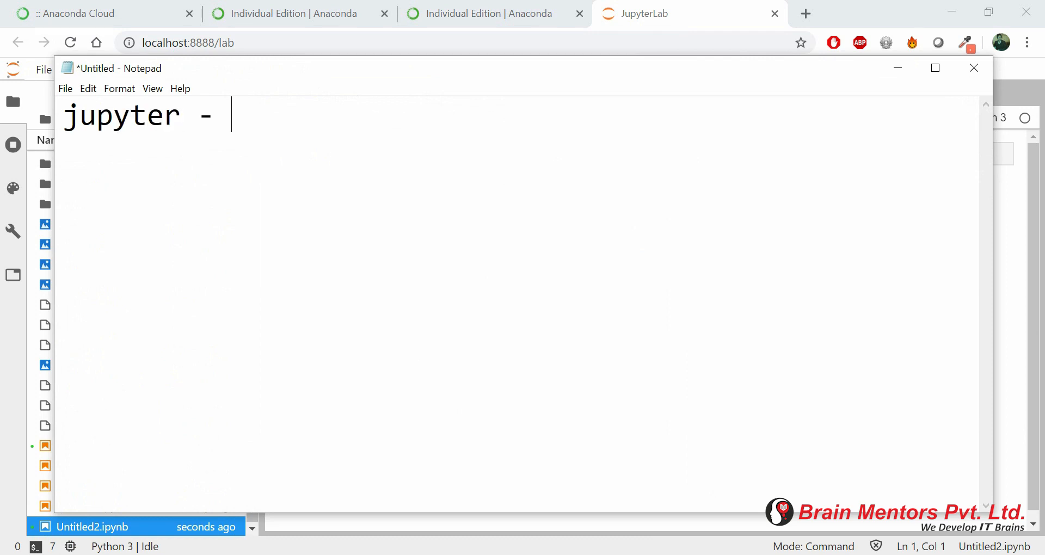
{"action": "type", "text": "ipynb"}
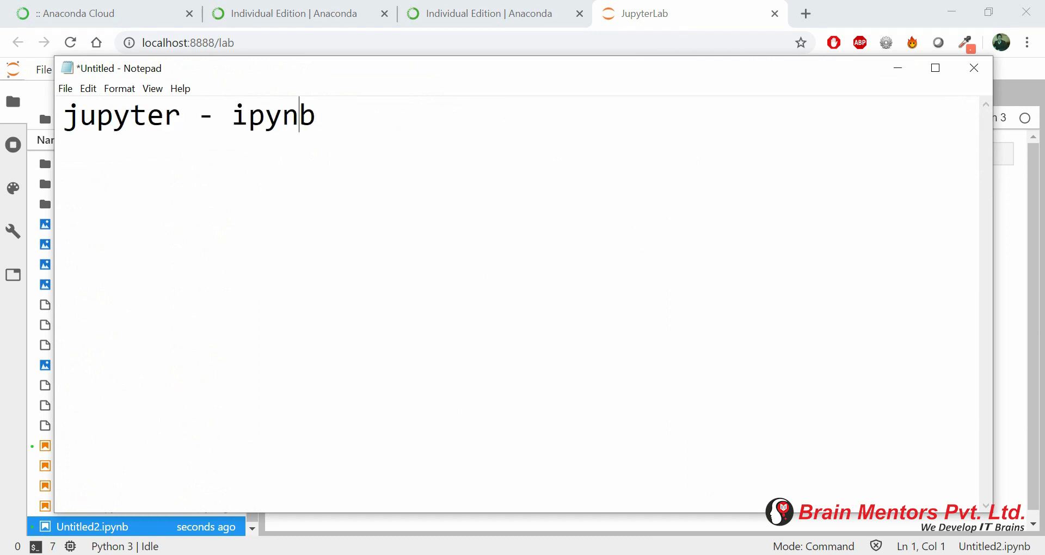
{"action": "key", "text": "Left"}
{"action": "key", "text": "Left"}
{"action": "key", "text": "Left"}
{"action": "key", "text": "Left"}
{"action": "key", "text": "Left"}
{"action": "type", "text": "."}
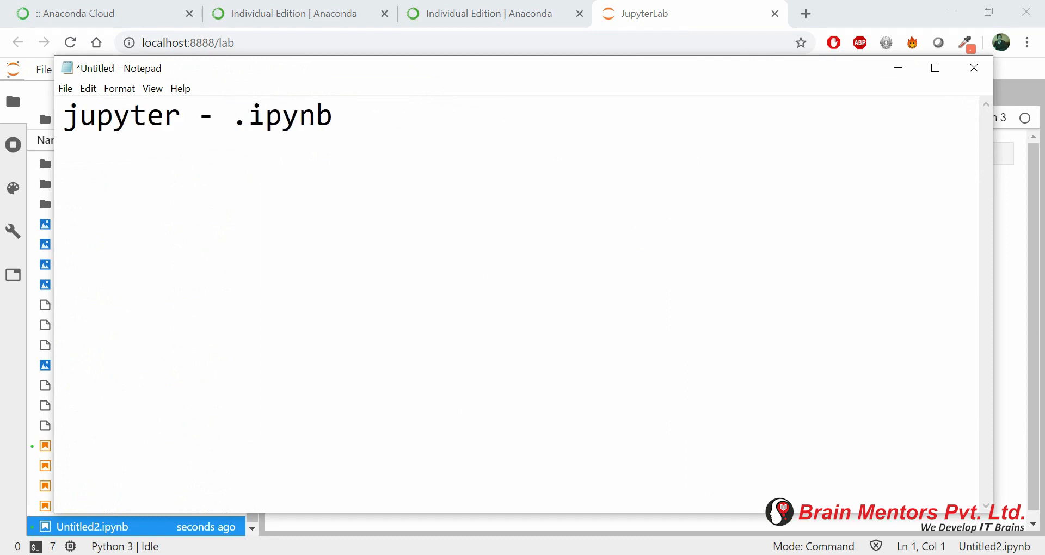
{"action": "key", "text": "End"}
{"action": "type", "text": "spyder - .py"}
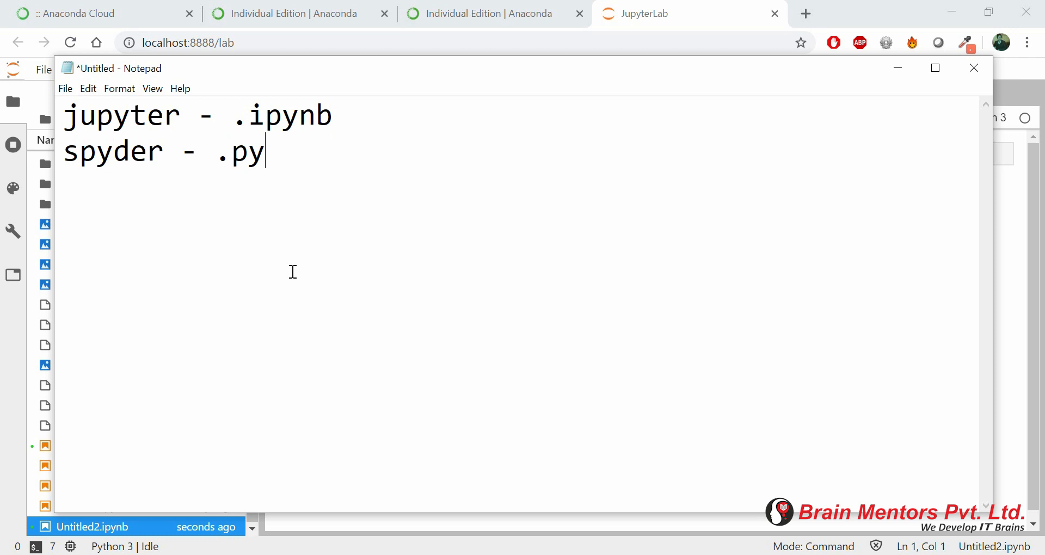
Switch back to the JupyterLab notebook and enlarge it by hiding the file browser and zooming the page in.
{"action": "left_click", "coordinate": [648, 15]}
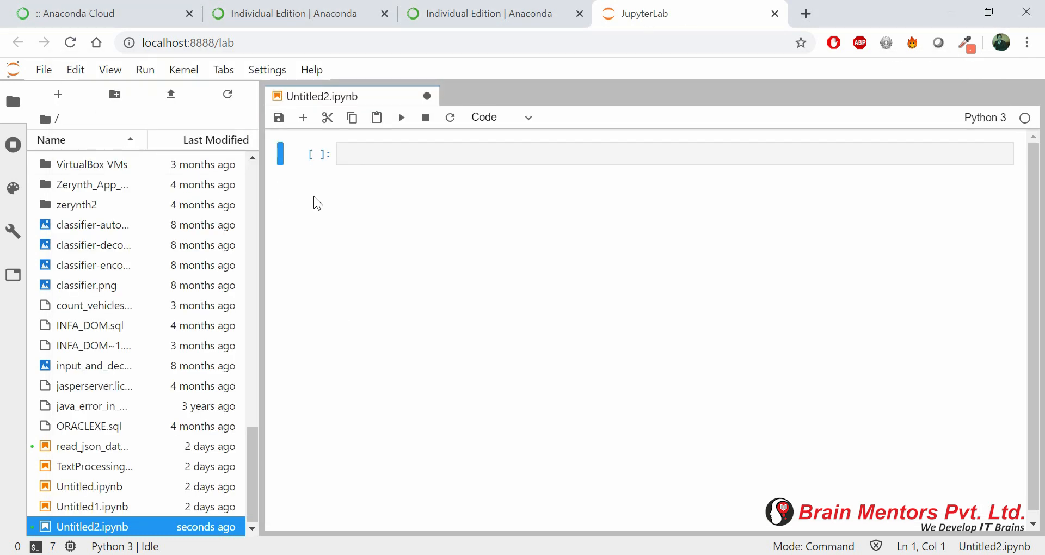
{"action": "left_click", "coordinate": [452, 158]}
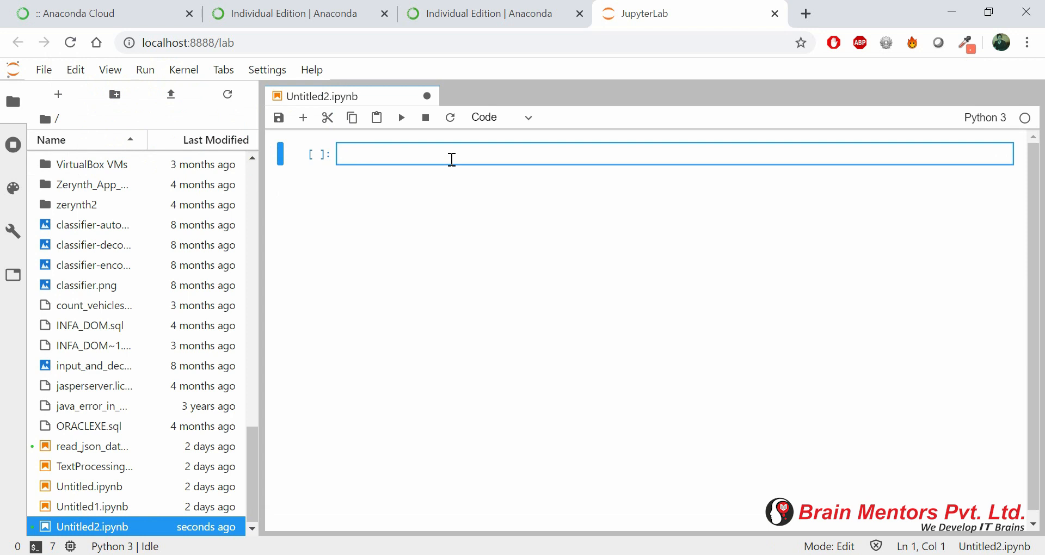
{"action": "left_click", "coordinate": [13, 101]}
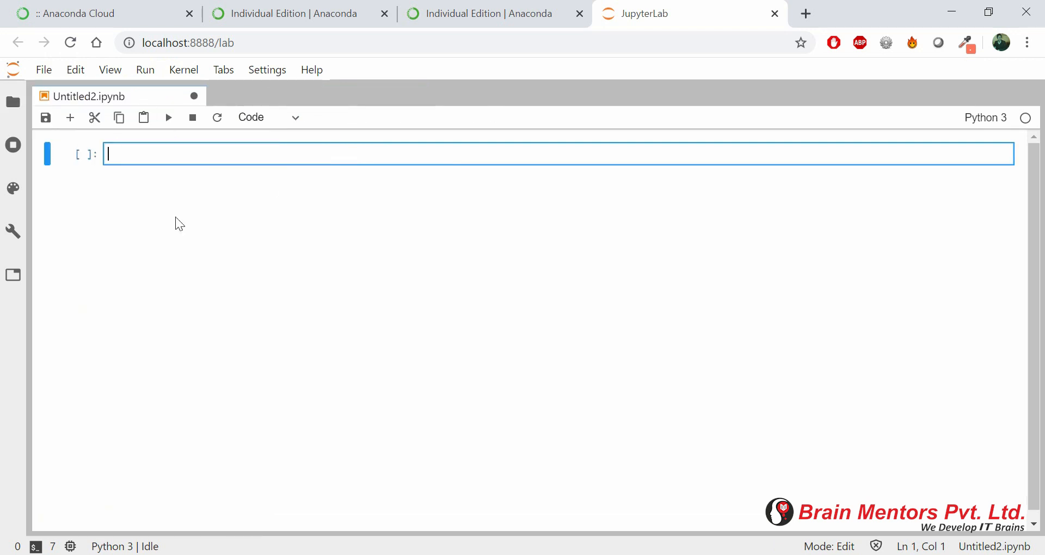
{"action": "key", "text": "ctrl+plus"}
{"action": "key", "text": "ctrl+plus"}
{"action": "key", "text": "ctrl+plus"}
{"action": "key", "text": "ctrl+plus"}
{"action": "key", "text": "ctrl+plus"}
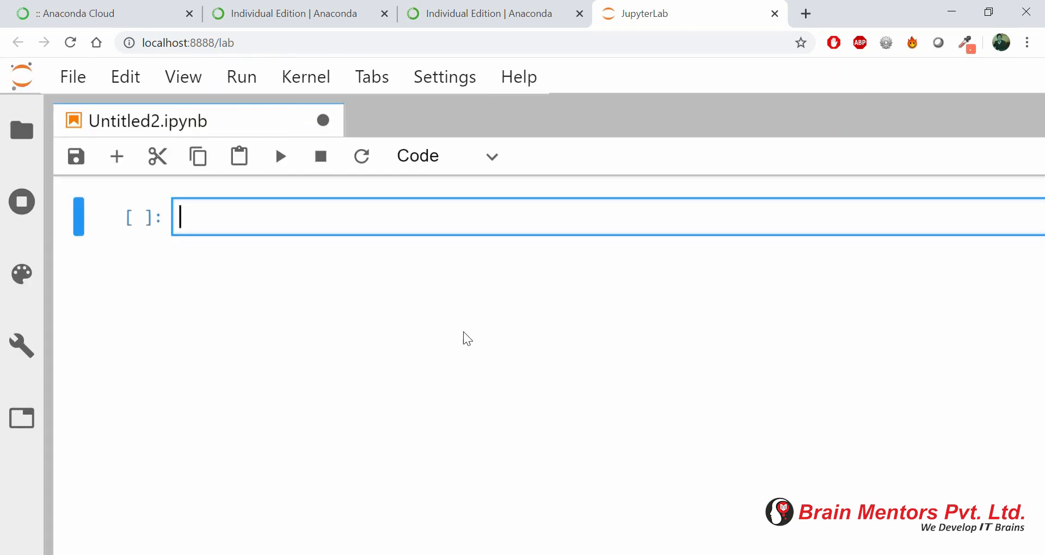
Enter a = 12, b = 21 and c = a + b on separate lines in the first notebook cell and run it.
{"action": "type", "text": "a = 12"}
{"action": "key", "text": "Return"}
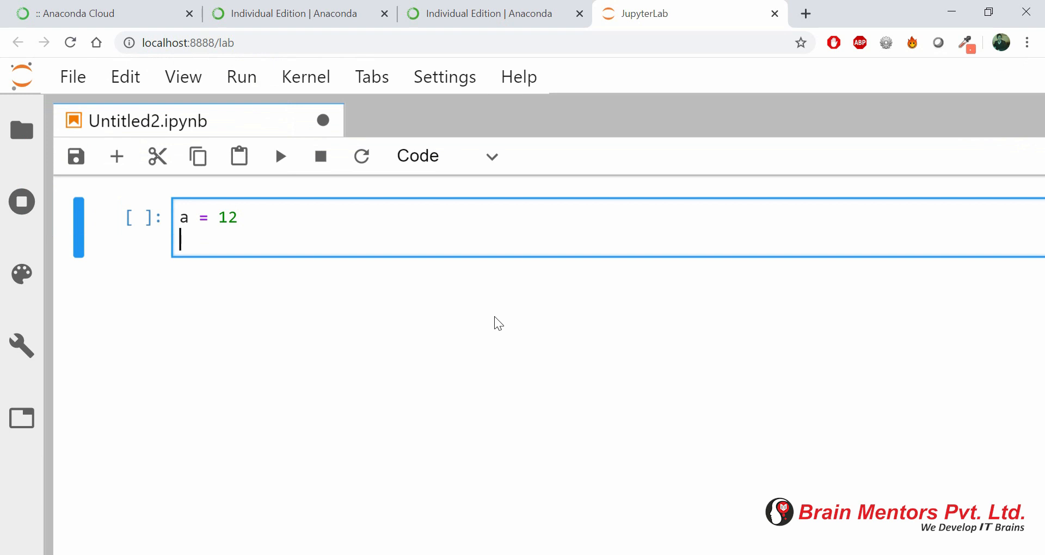
{"action": "type", "text": "b = 21"}
{"action": "key", "text": "Return"}
{"action": "type", "text": "c = a + "}
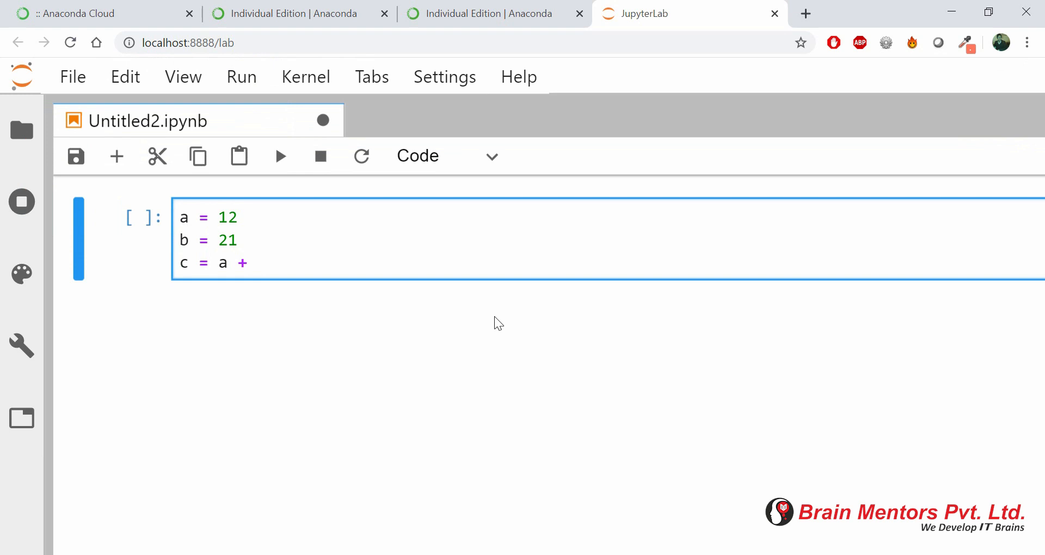
{"action": "type", "text": "b"}
{"action": "key", "text": "Return"}
{"action": "key", "text": "BackSpace"}
{"action": "key", "text": "shift+Return"}
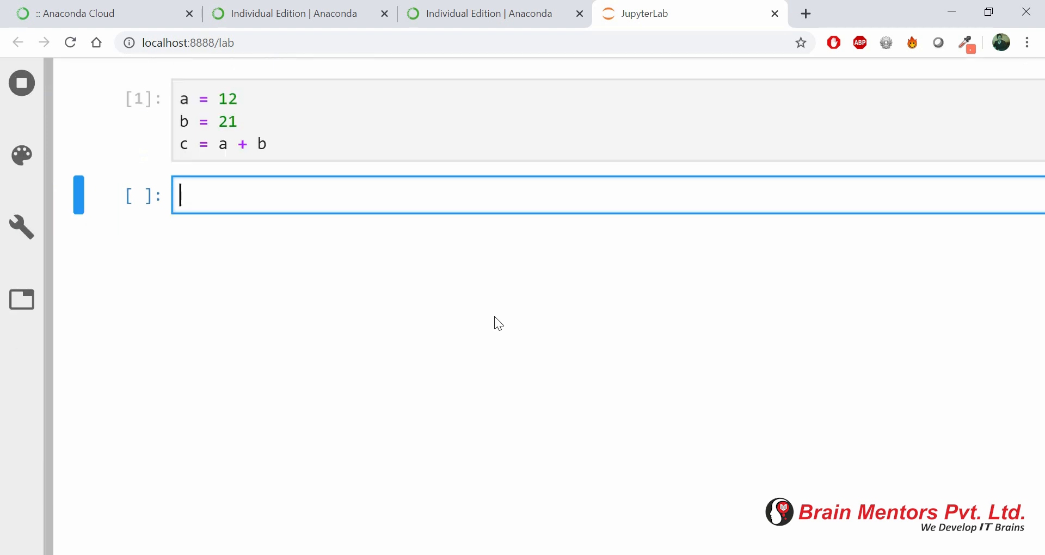
Enter print(c) in the second notebook cell and run it.
{"action": "type", "text": "print("}
{"action": "type", "text": "c"}
{"action": "key", "text": "shift+Return"}
{"action": "scroll", "coordinate": [495, 317], "scroll_direction": "up", "scroll_amount": 1}
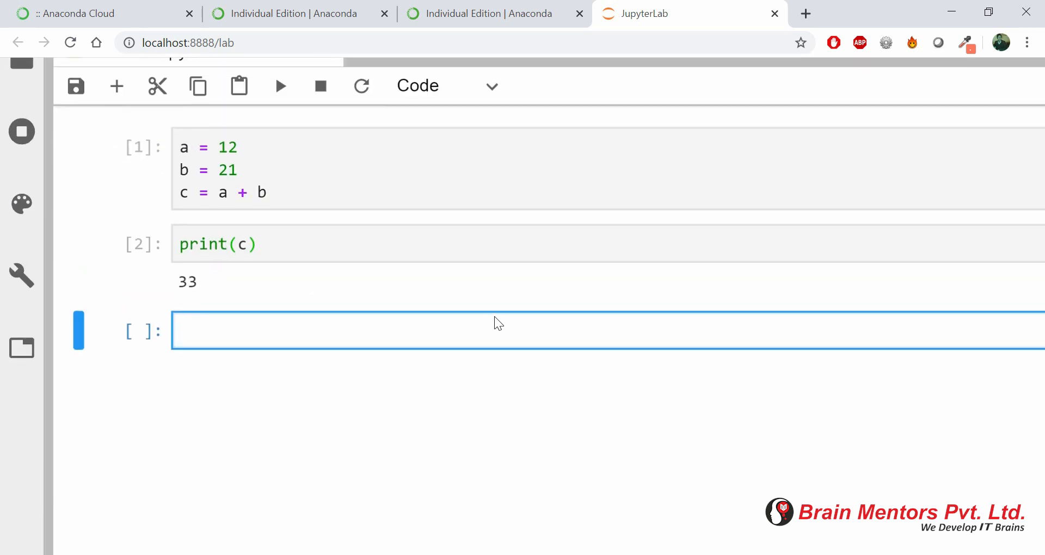
{"action": "scroll", "coordinate": [495, 316], "scroll_direction": "up", "scroll_amount": 1}
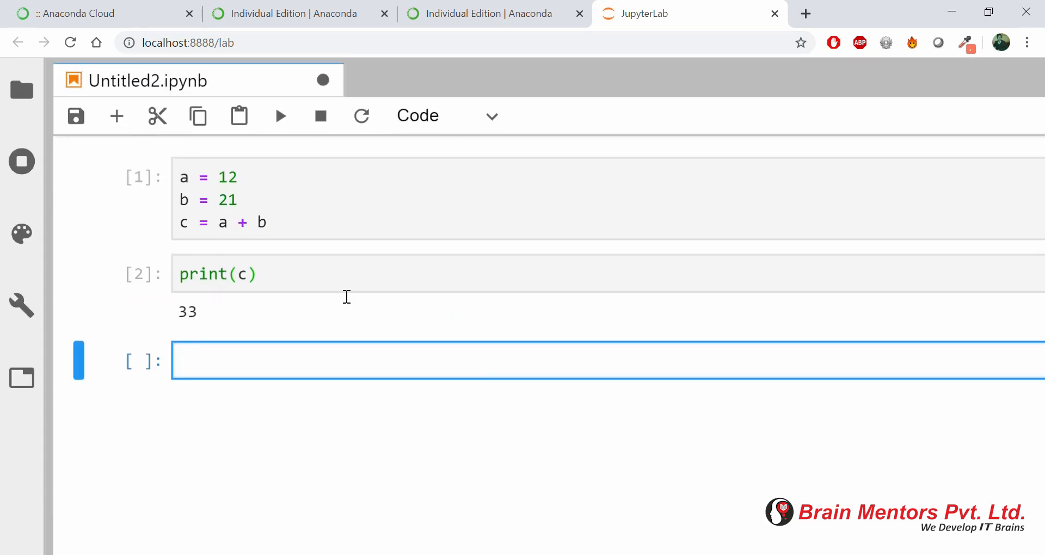
Change the empty third cell's type to Raw, enter "# This is my jupyter demo" in it and run it.
{"action": "left_click", "coordinate": [450, 130]}
{"action": "scroll", "coordinate": [450, 131], "scroll_direction": "up", "scroll_amount": 1}
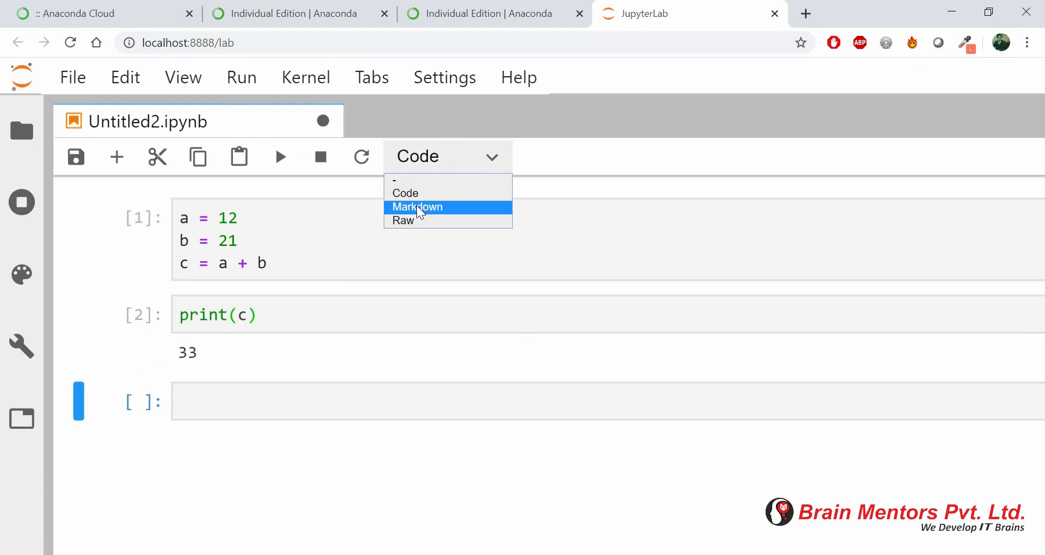
{"action": "left_click", "coordinate": [417, 222]}
{"action": "left_click", "coordinate": [306, 281]}
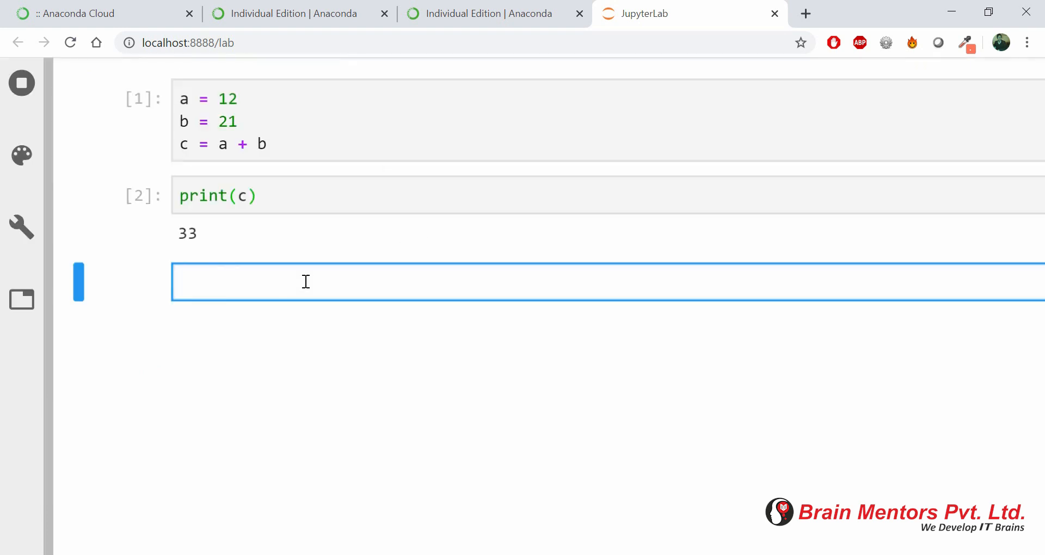
{"action": "type", "text": "# This is my ju["}
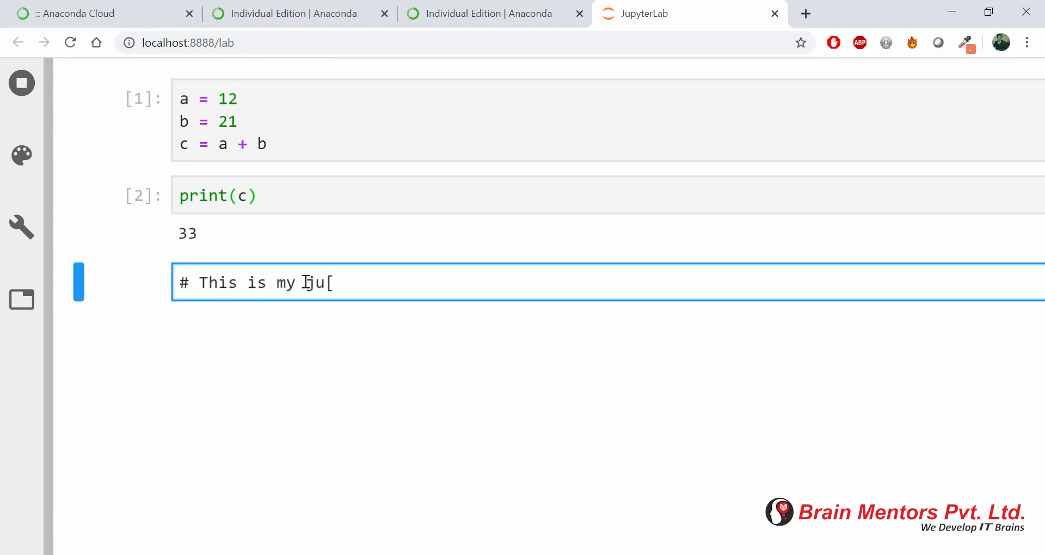
{"action": "key", "text": "BackSpace"}
{"action": "type", "text": "pyter demo"}
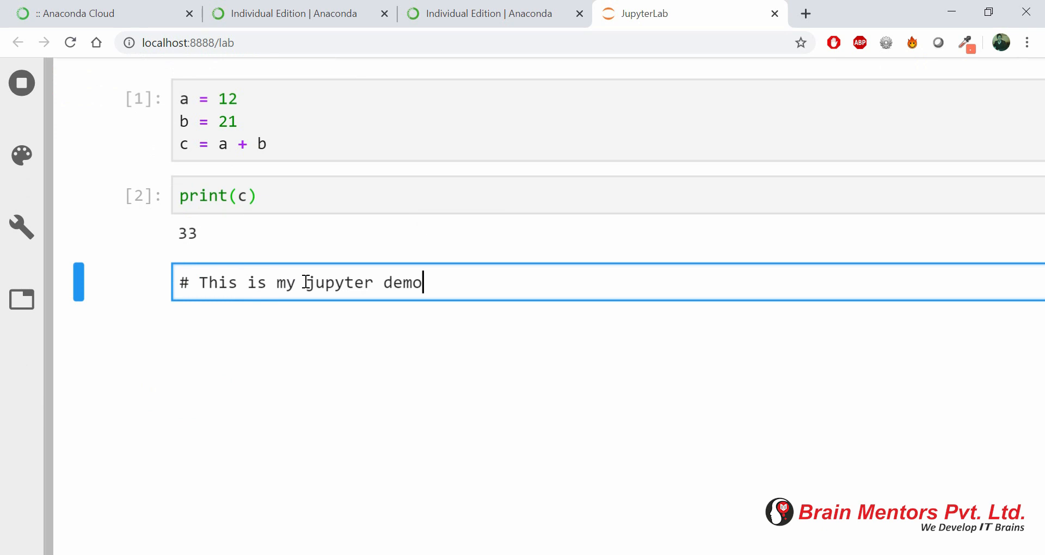
{"action": "key", "text": "shift+Return"}
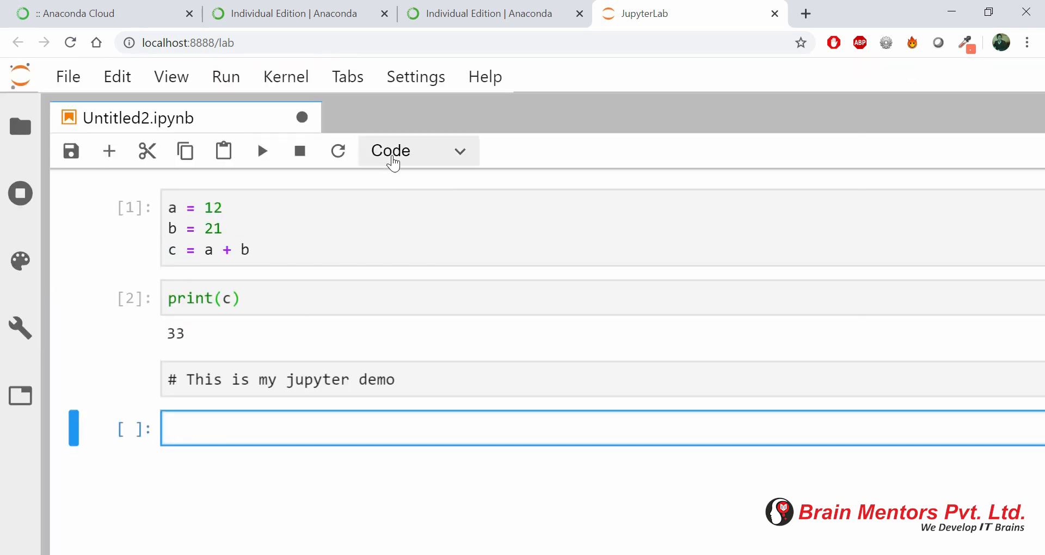
Change the empty last cell's type to Markdown and rerun the raw cell containing "# This is my jupyter demo".
{"action": "left_click", "coordinate": [393, 163]}
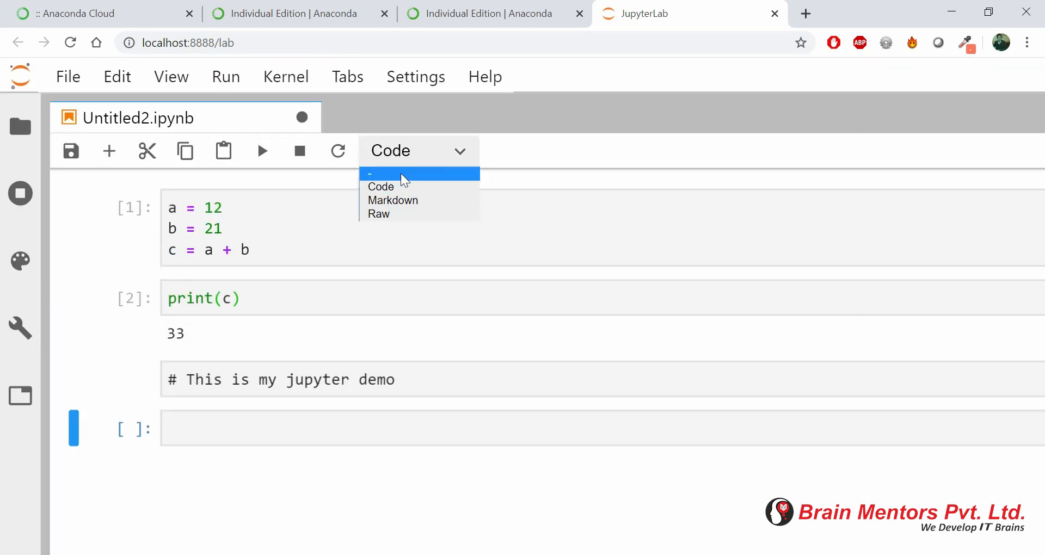
{"action": "left_click", "coordinate": [400, 215]}
{"action": "left_click", "coordinate": [435, 278]}
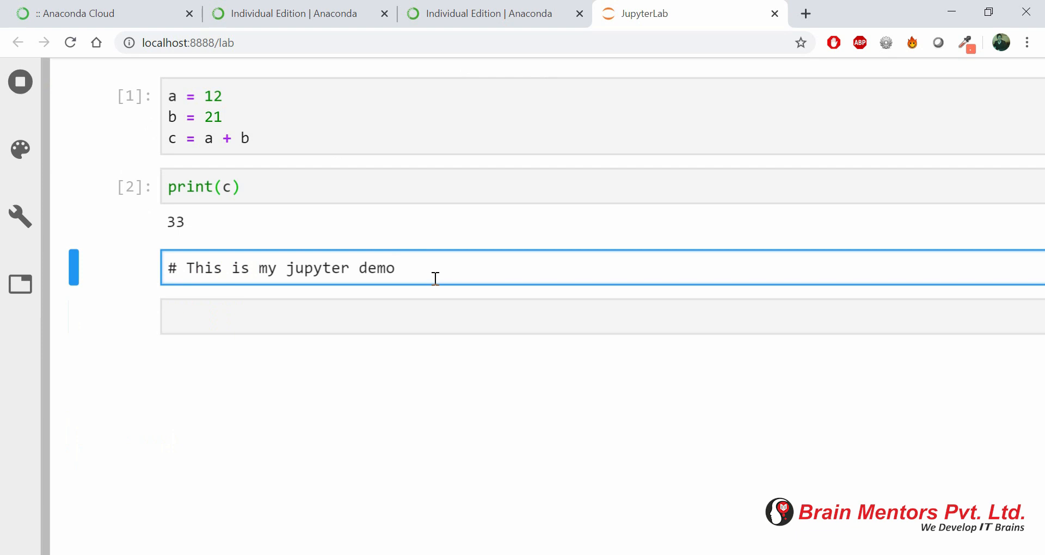
{"action": "key", "text": "shift+Return"}
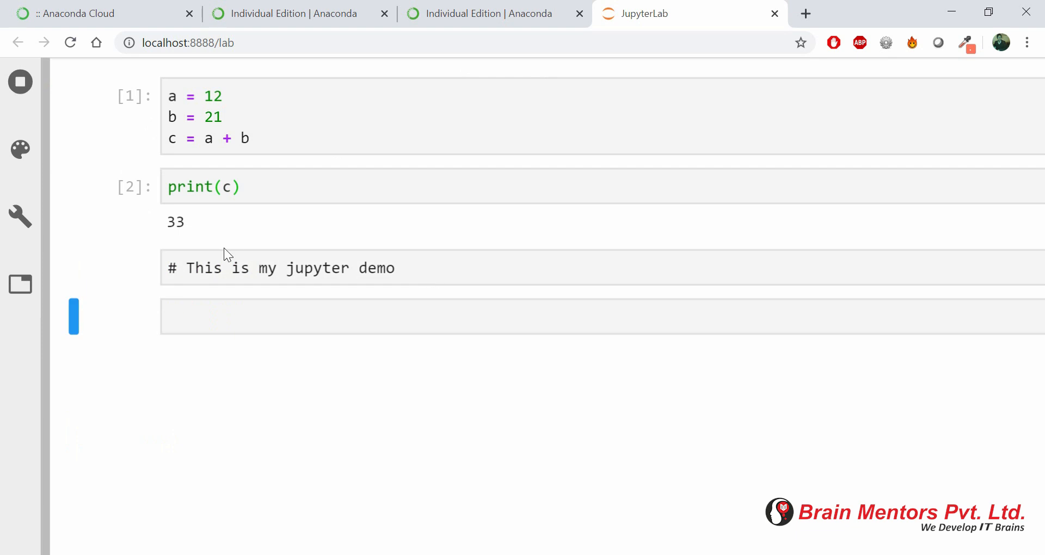
Remove the leading "# " from the raw cell so it reads "This is my jupyter demo" and run it.
{"action": "left_click", "coordinate": [186, 267]}
{"action": "key", "text": "BackSpace"}
{"action": "key", "text": "BackSpace"}
{"action": "key", "text": "shift+Return"}
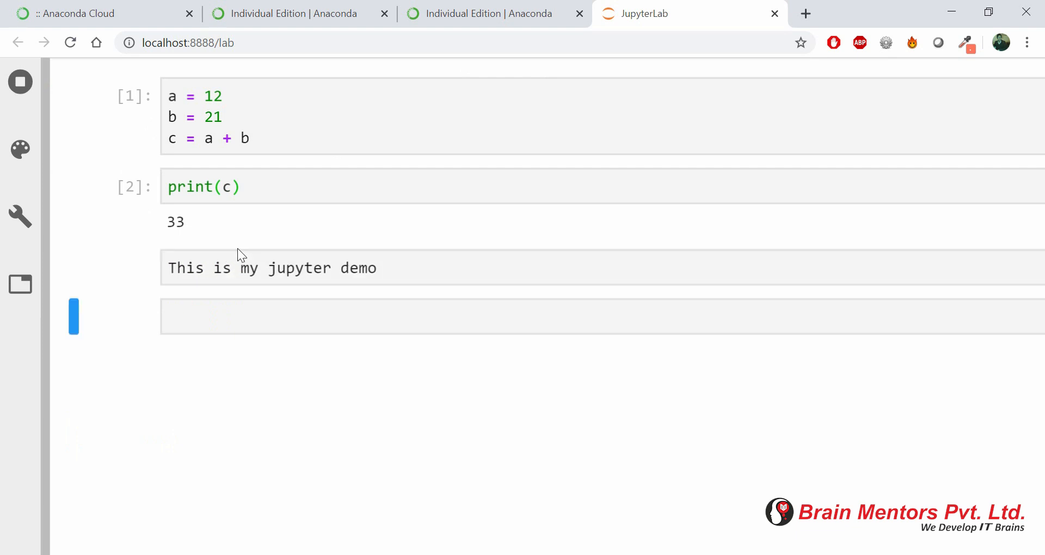
Set the empty last cell's type back to Code.
{"action": "scroll", "coordinate": [238, 248], "scroll_direction": "up", "scroll_amount": 2}
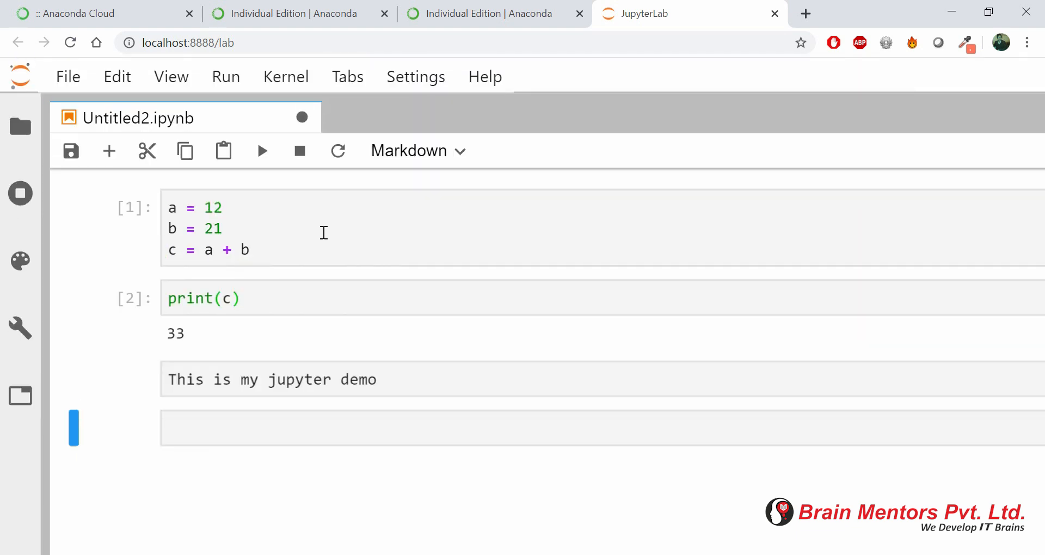
{"action": "key", "text": "ctrl+minus"}
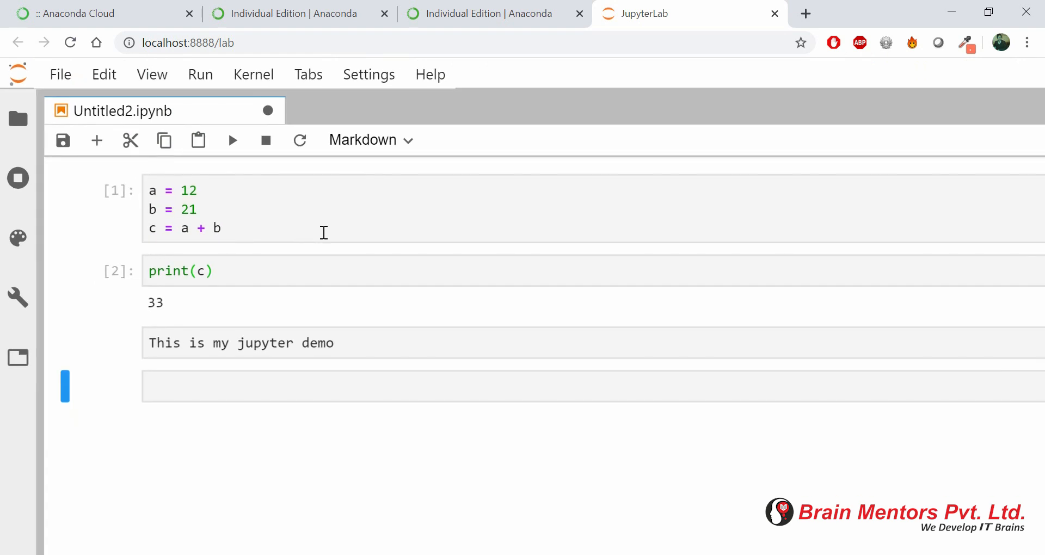
{"action": "key", "text": "ctrl+minus"}
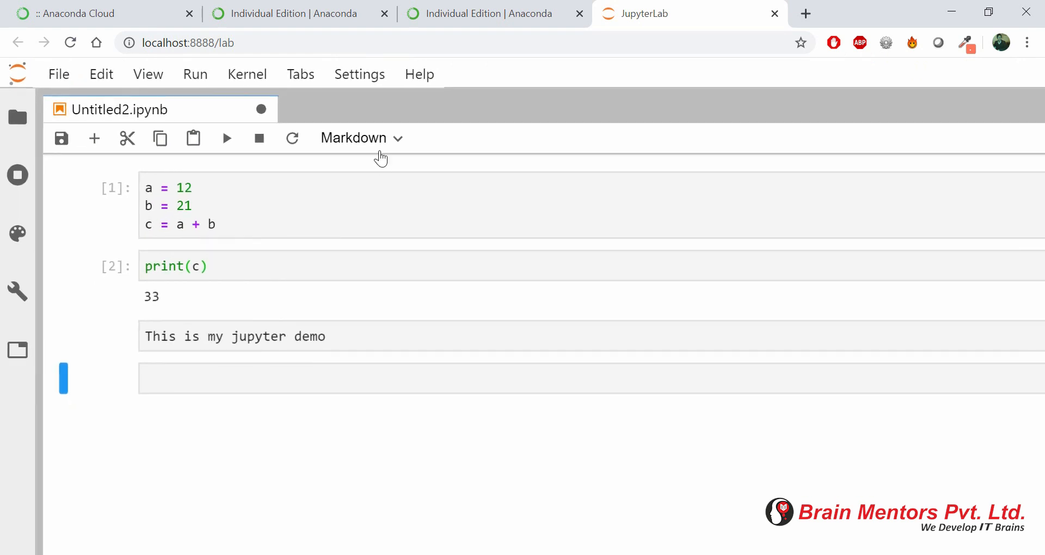
{"action": "left_click", "coordinate": [376, 148]}
{"action": "left_click", "coordinate": [381, 172]}
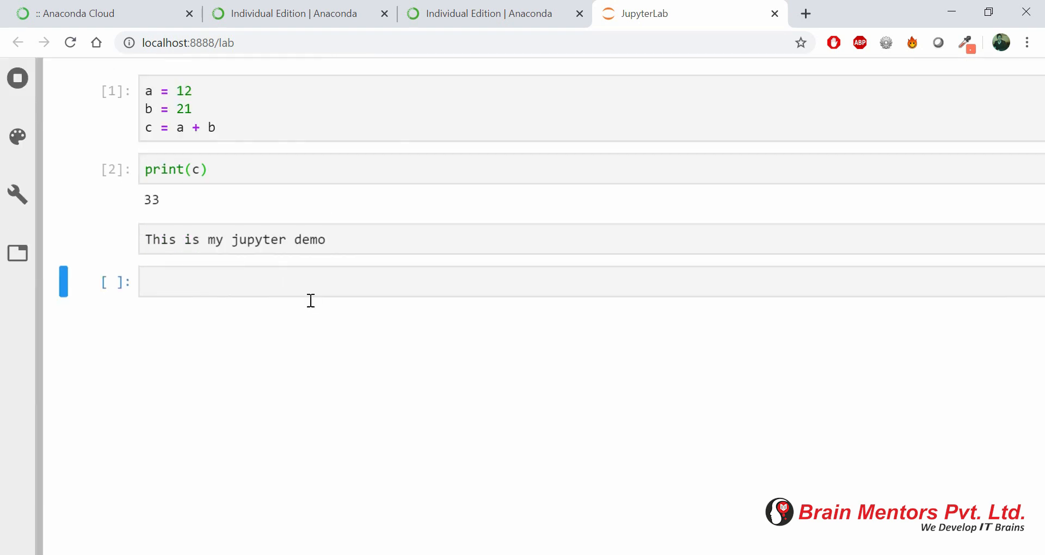
Clear all the text in the raw cell below the print output and cut that cell out of the notebook.
{"action": "left_click", "coordinate": [383, 234]}
{"action": "key", "text": "ctrl+a"}
{"action": "key", "text": "BackSpace"}
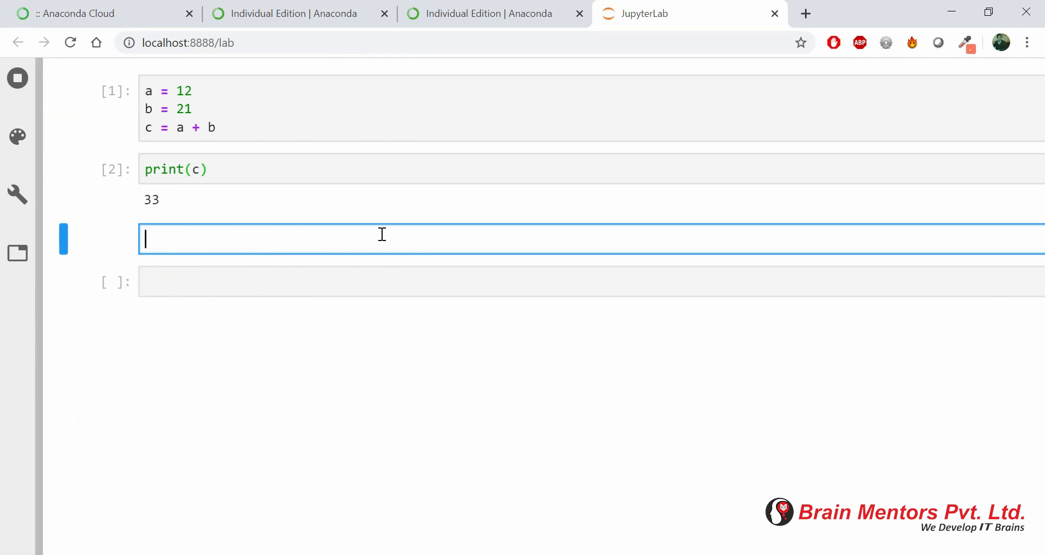
{"action": "key", "text": "shift+Return"}
{"action": "left_click", "coordinate": [382, 231]}
{"action": "scroll", "coordinate": [383, 231], "scroll_direction": "up", "scroll_amount": 1}
{"action": "scroll", "coordinate": [383, 232], "scroll_direction": "up", "scroll_amount": 1}
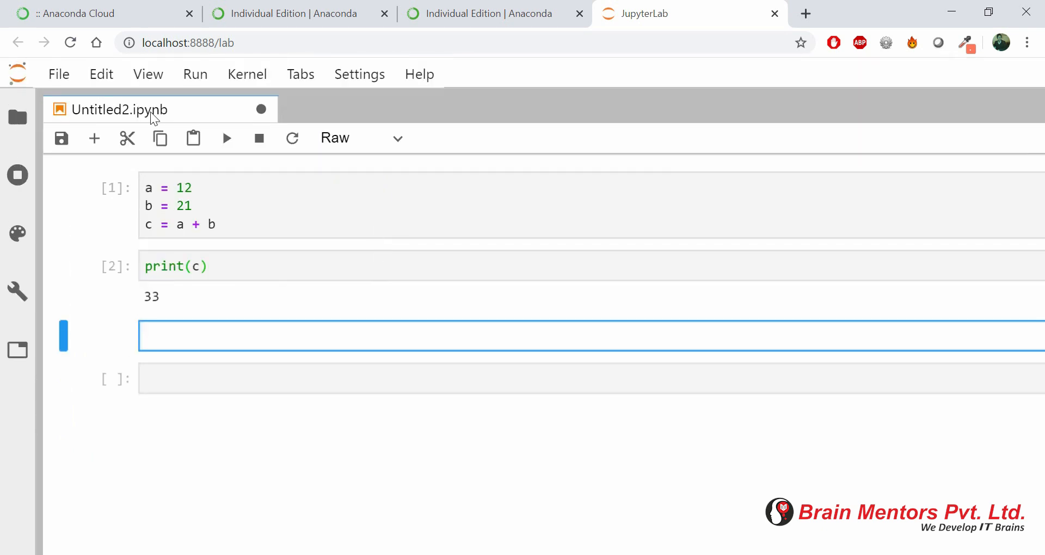
{"action": "left_click", "coordinate": [123, 133]}
{"action": "left_click", "coordinate": [166, 225]}
Switch to Anaconda Navigator and search all of the environment's packages for opencv.
{"action": "scroll", "coordinate": [167, 225], "scroll_direction": "up", "scroll_amount": 2}
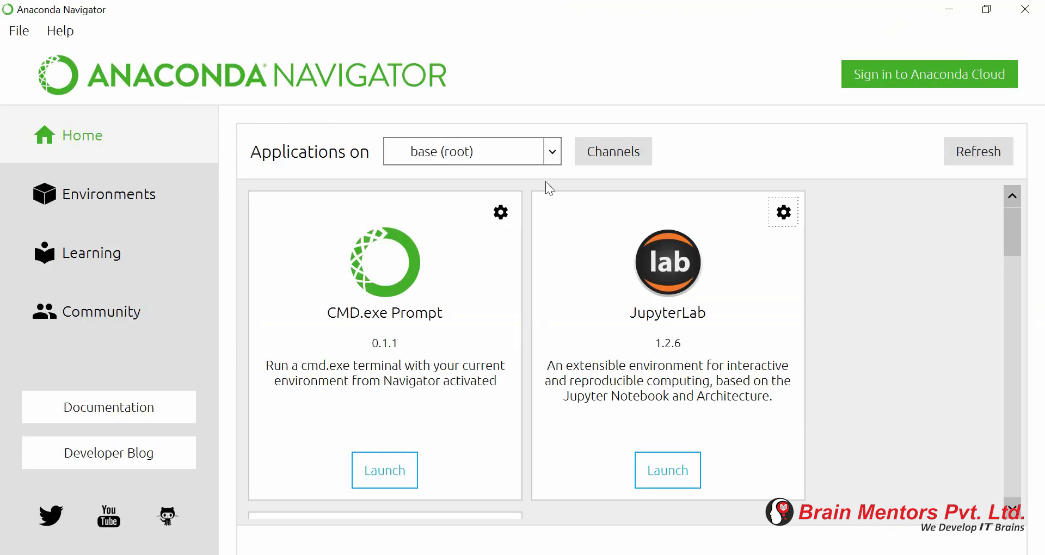
{"action": "left_click", "coordinate": [134, 206]}
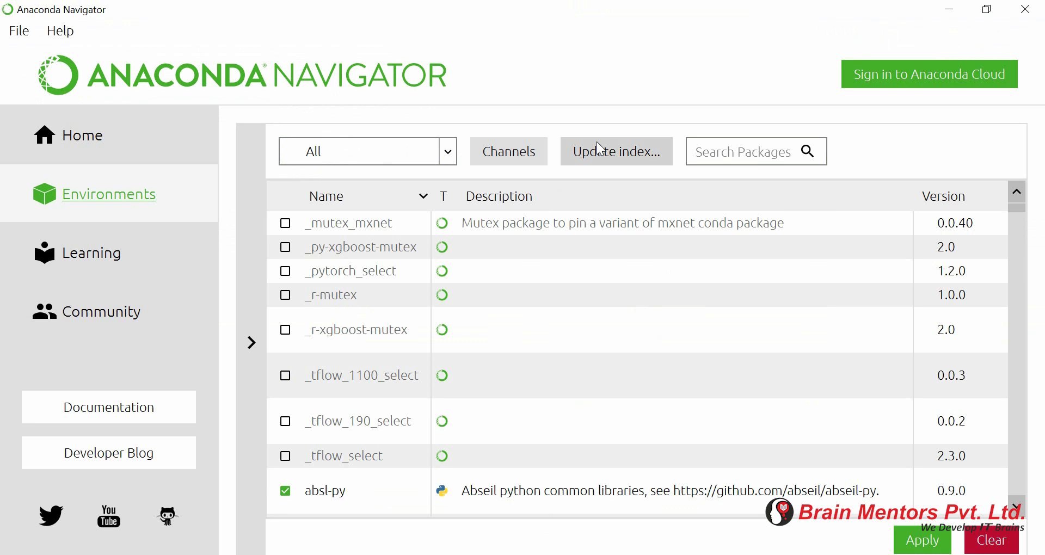
{"action": "left_click", "coordinate": [731, 153]}
{"action": "type", "text": "opencv"}
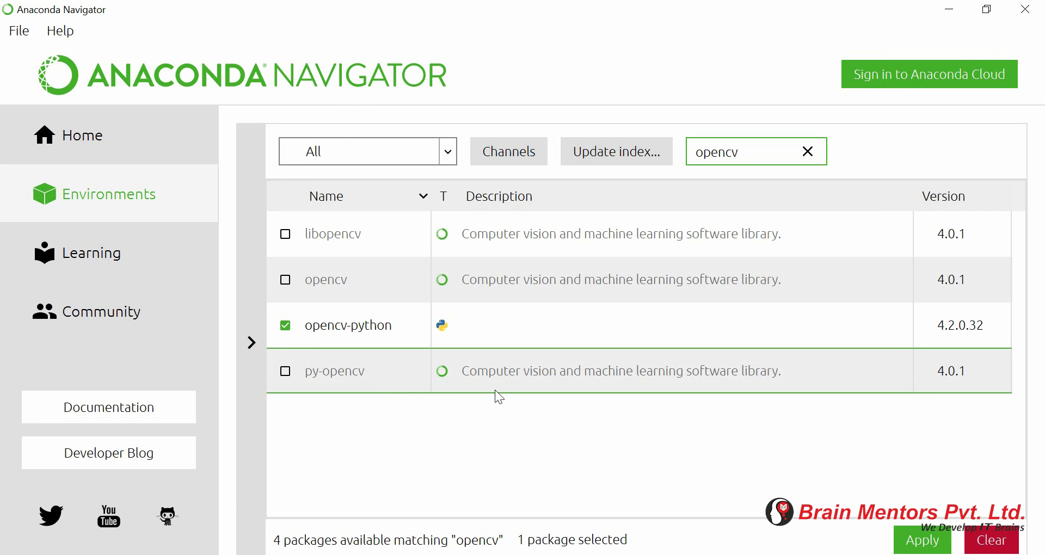
Search the environment's packages for nltk and return to the JupyterLab notebook.
{"action": "key", "text": "ctrl+a"}
{"action": "type", "text": "nltk"}
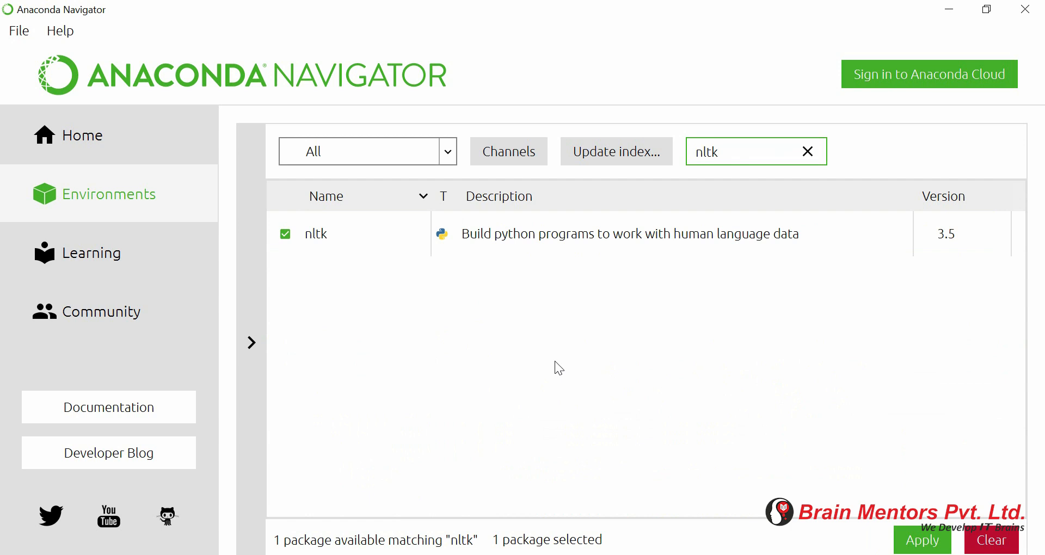
{"action": "left_click", "coordinate": [947, 18]}
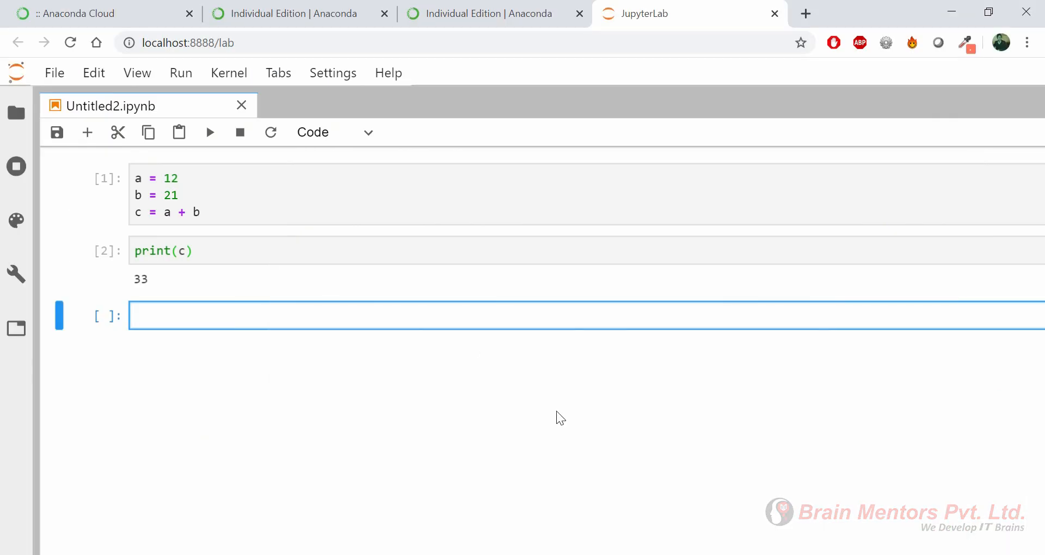